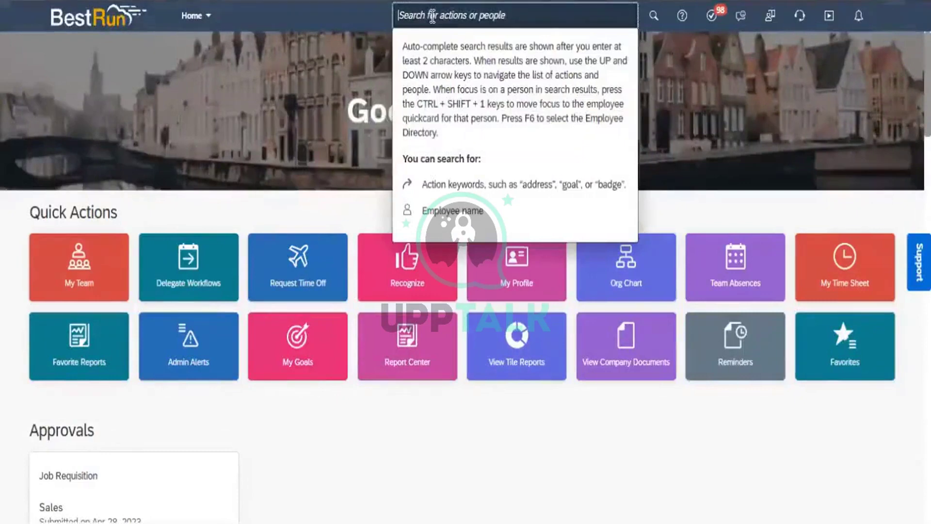
Search the actions for "configure object" and open Configure Object Definitions.
type("co")
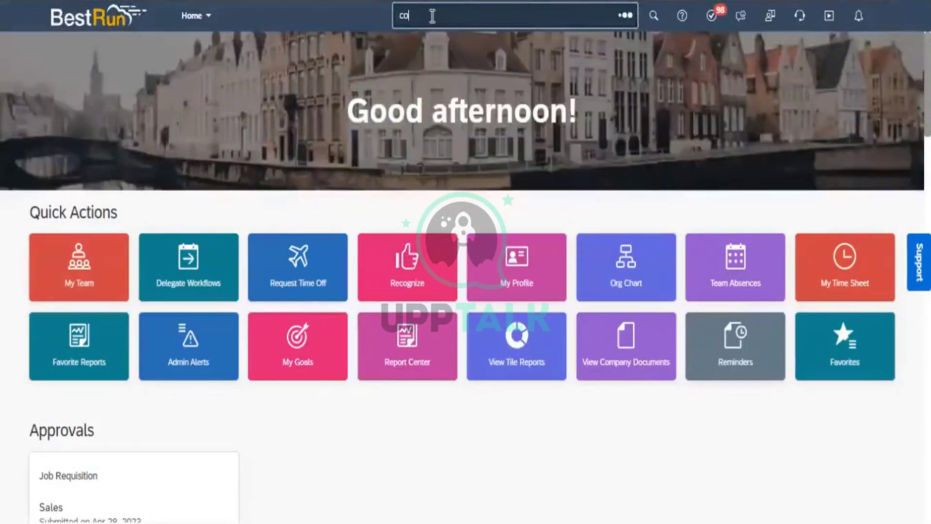
type("nfigur")
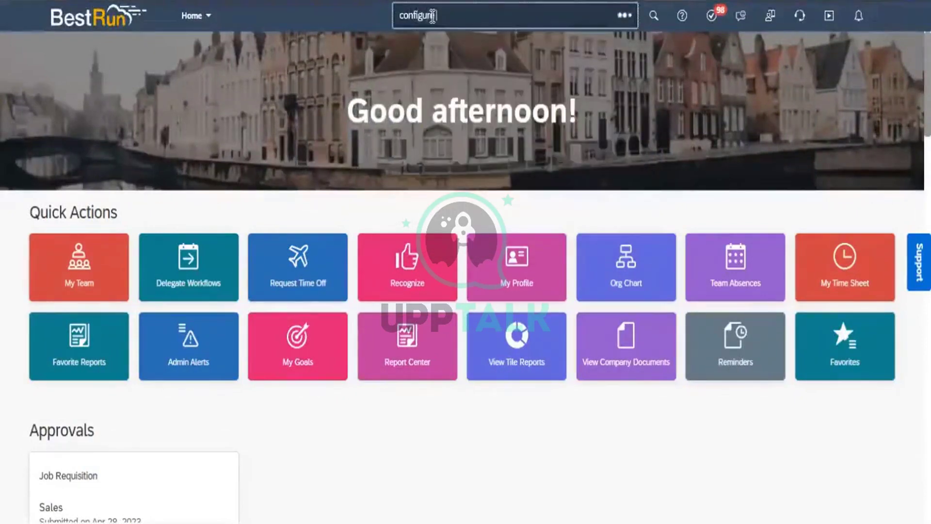
type("e dbject")
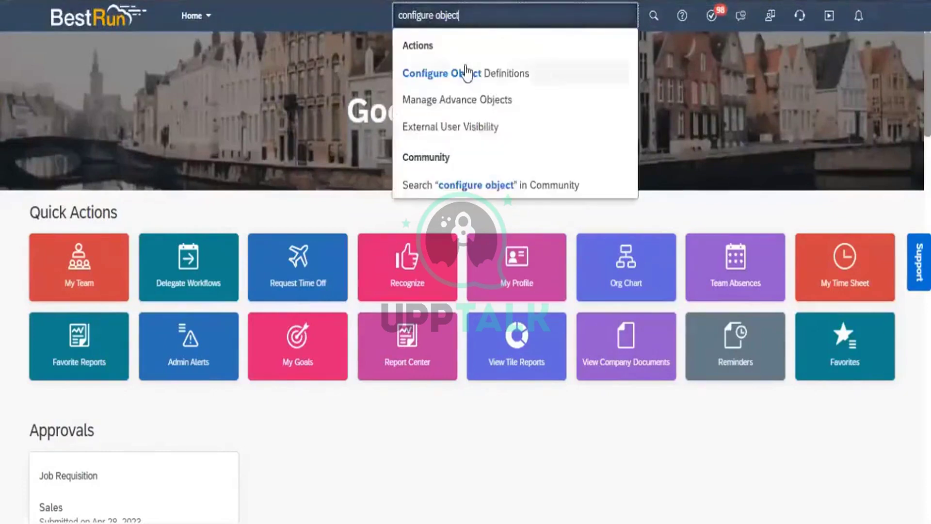
left_click(465, 73)
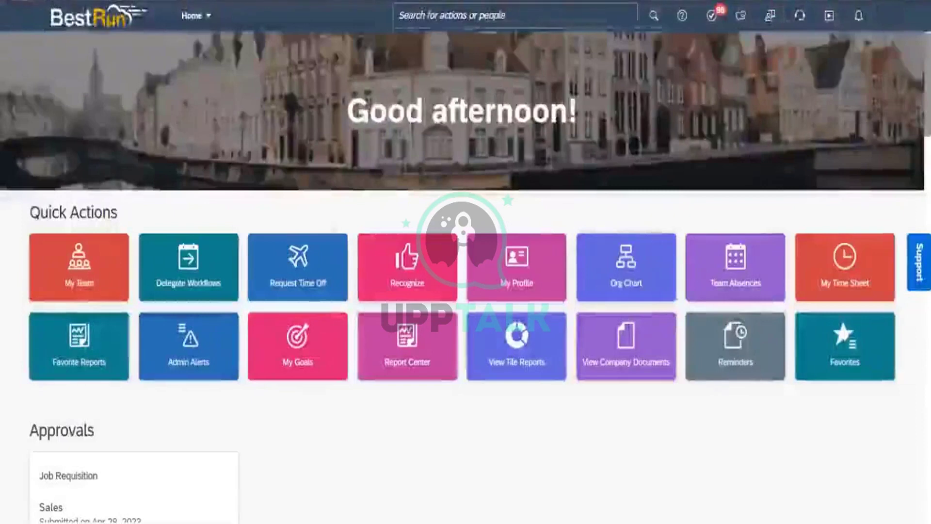
Search the actions for "Manage data" and open the Manage Data page.
left_click(431, 18)
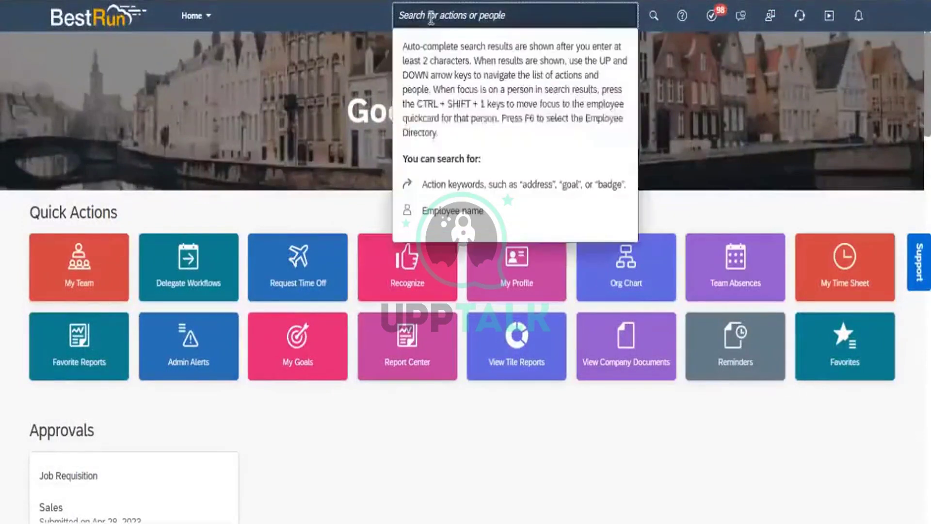
type("Marnage d")
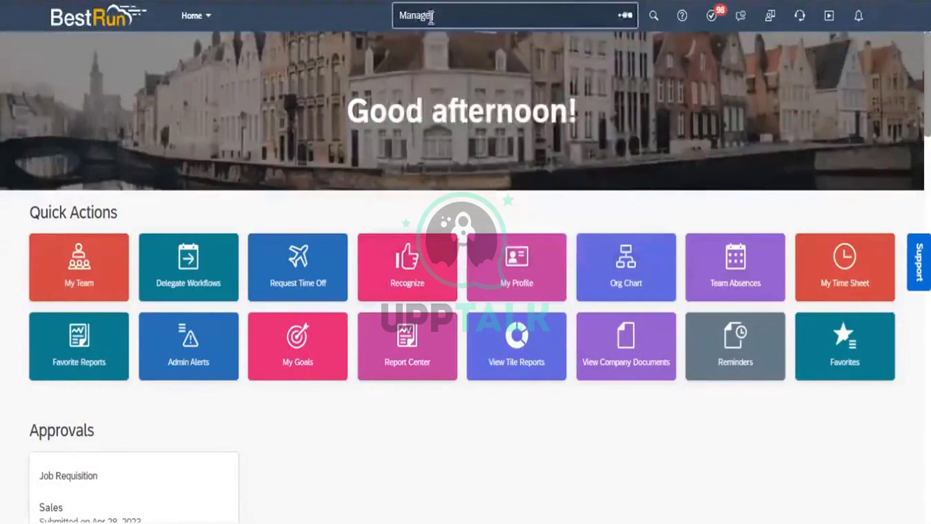
type("ata")
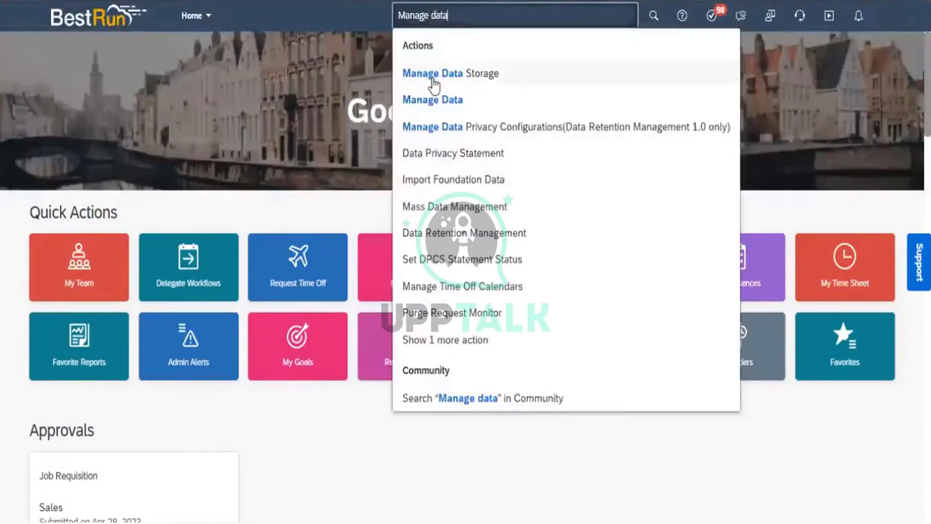
left_click(430, 98)
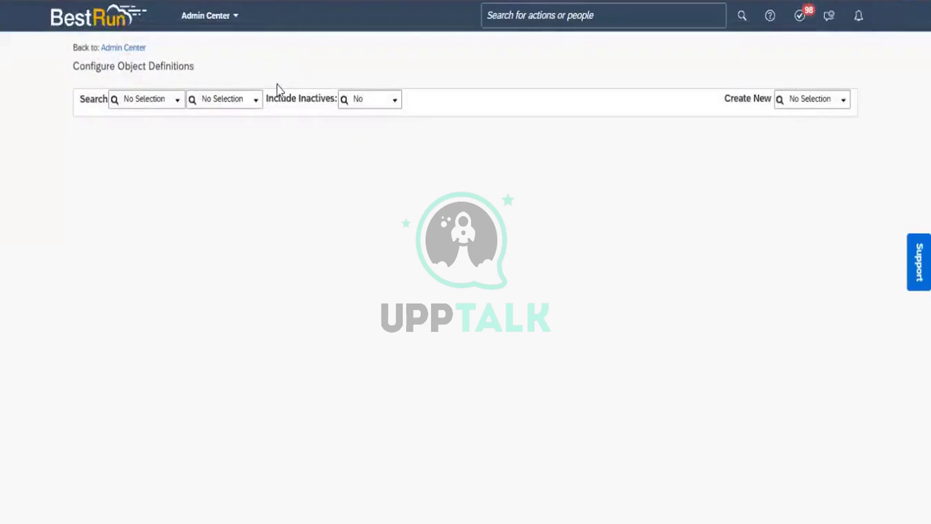
In Configure Object Definitions, look up the Object Definition type and load the Division object.
left_click(178, 102)
left_click(156, 146)
left_click(236, 100)
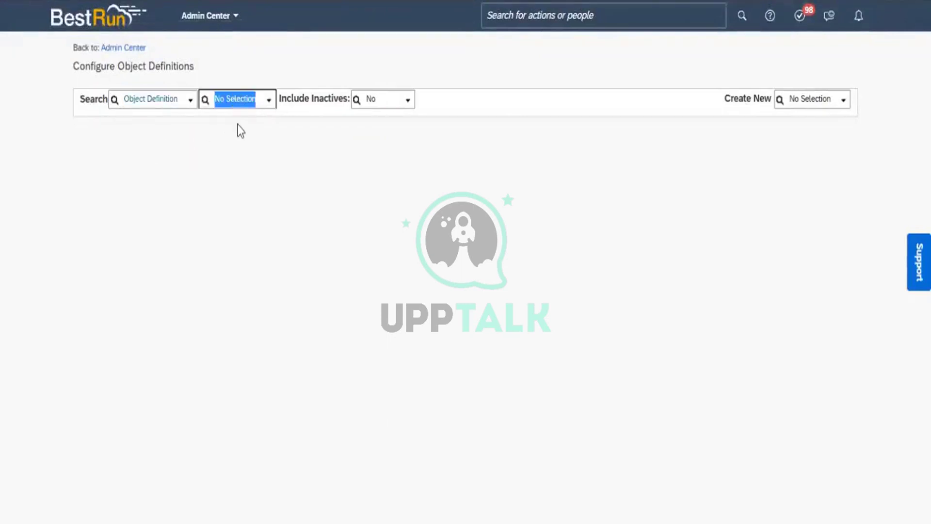
type("di")
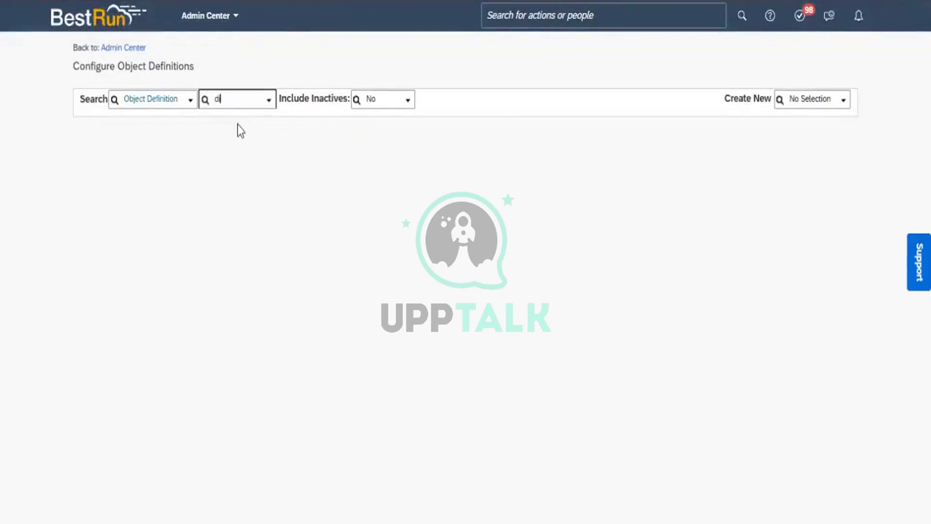
type("vi")
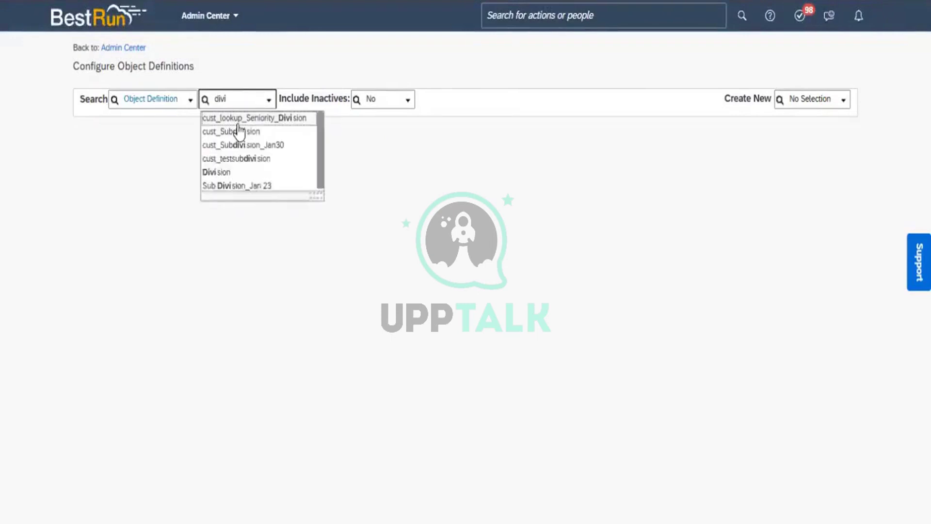
type("sion")
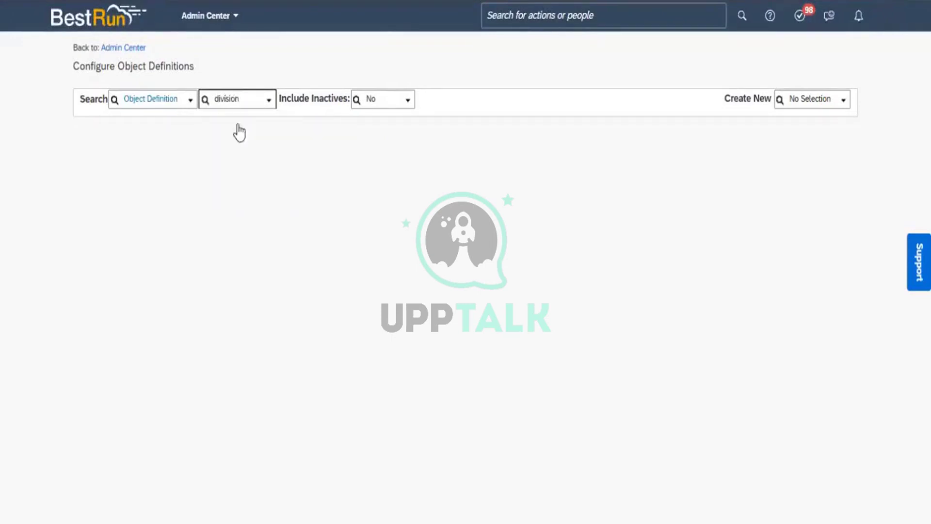
left_click(218, 173)
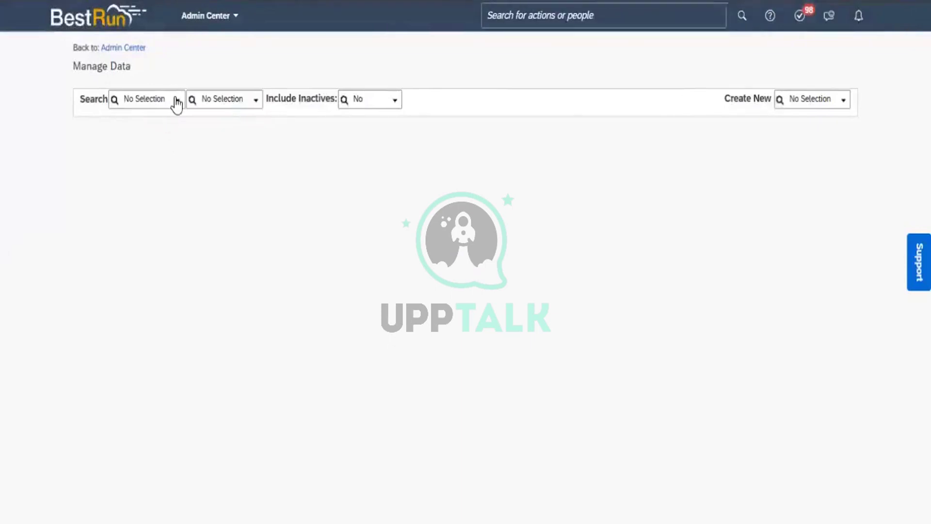
In Manage Data, search for the Division object and load the 3200 Share Services record.
left_click(176, 101)
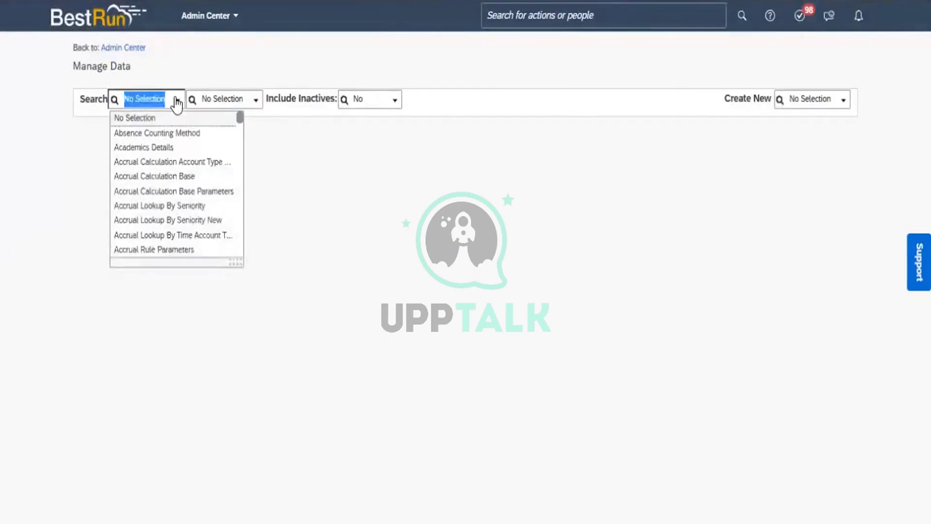
type("division")
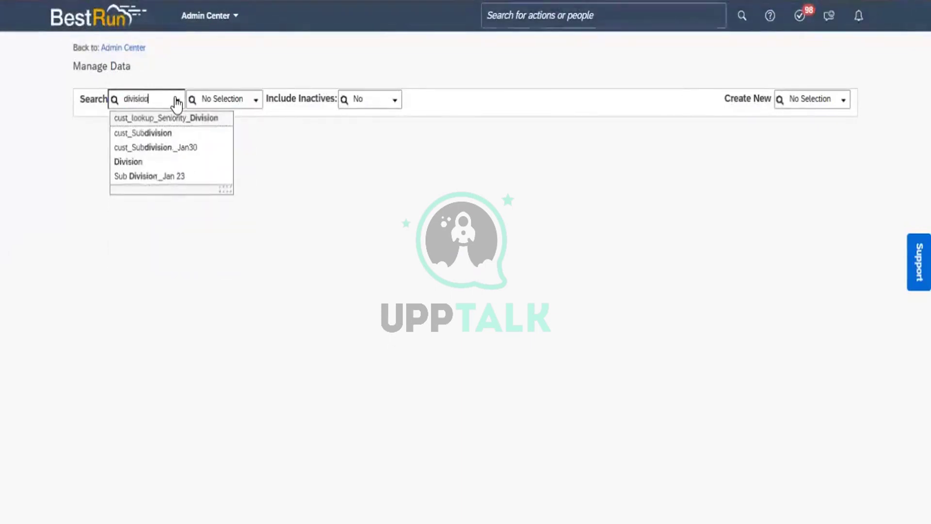
left_click(145, 162)
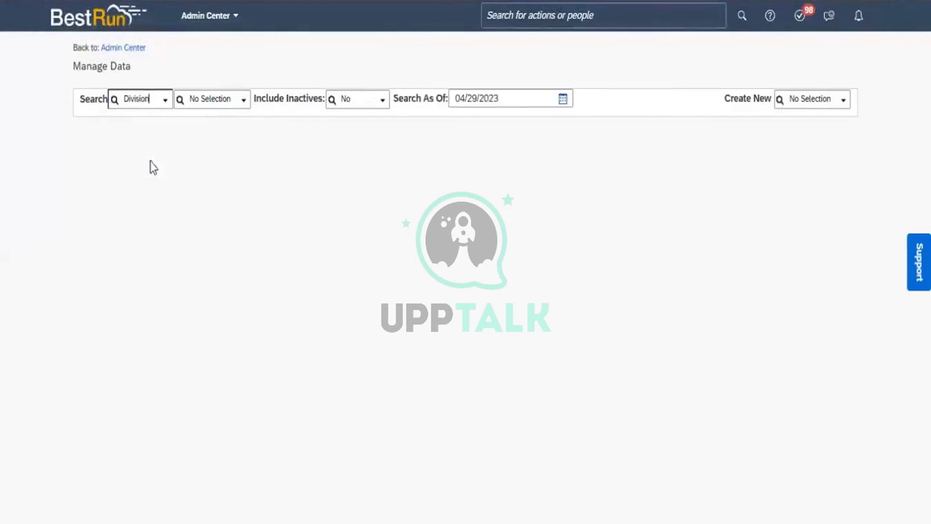
left_click(245, 102)
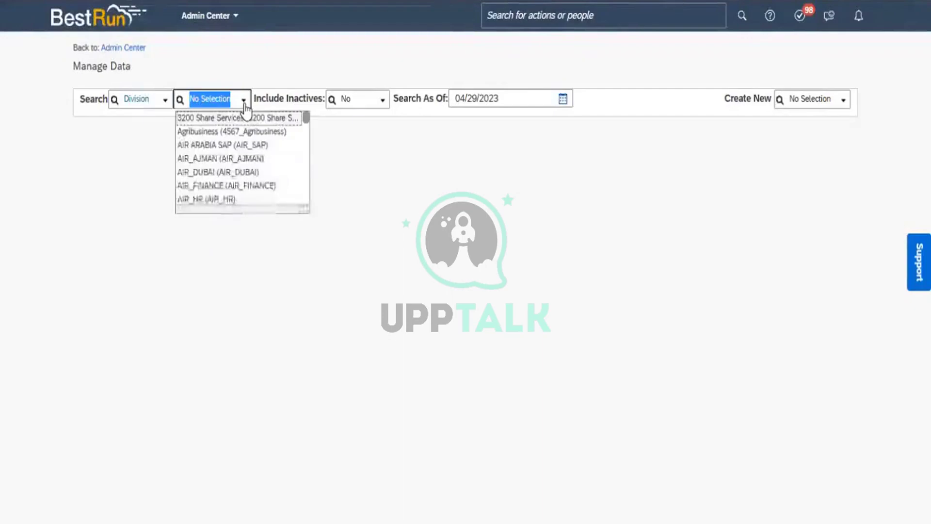
left_click(245, 120)
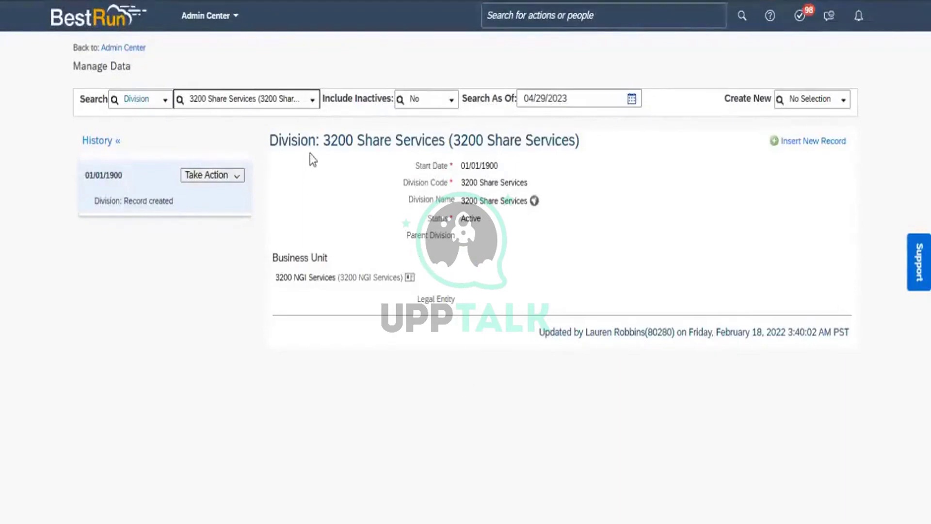
Open the 3200 Share Services division record for correction.
left_click_drag(316, 144, 273, 148)
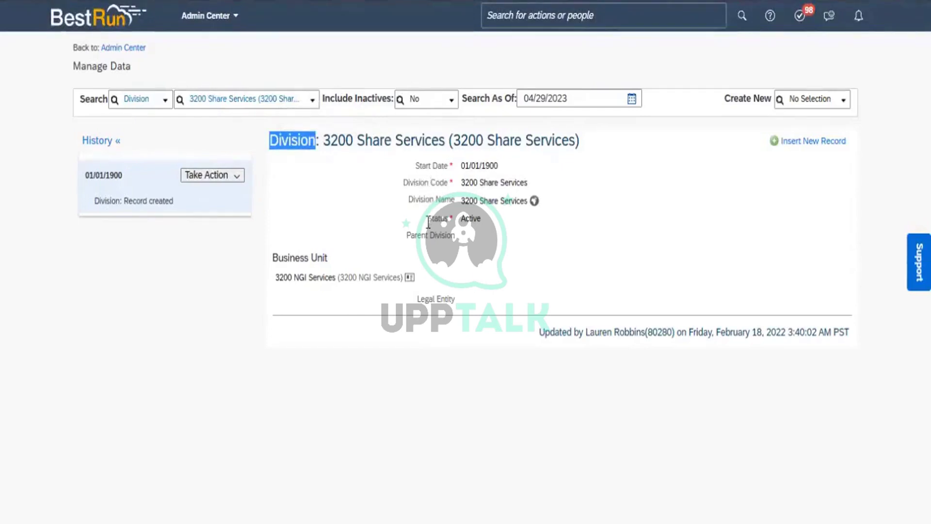
left_click(237, 177)
left_click(235, 174)
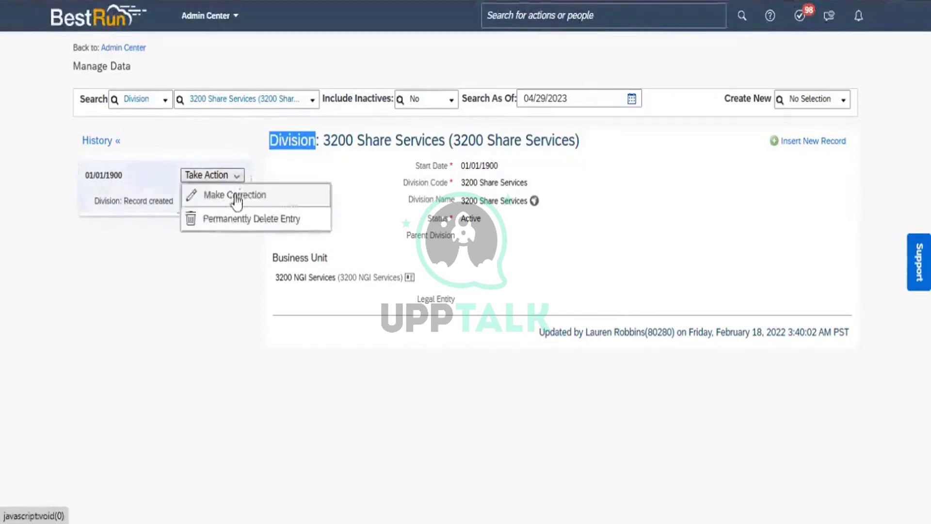
left_click(236, 197)
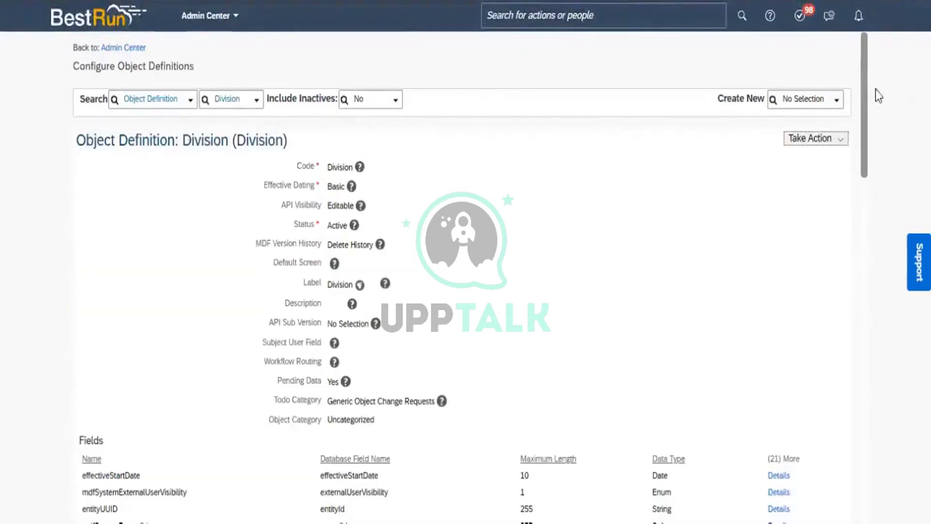
Examine the externalCode field's details and the associations listed in the Division object definition.
left_click_drag(866, 91, 871, 168)
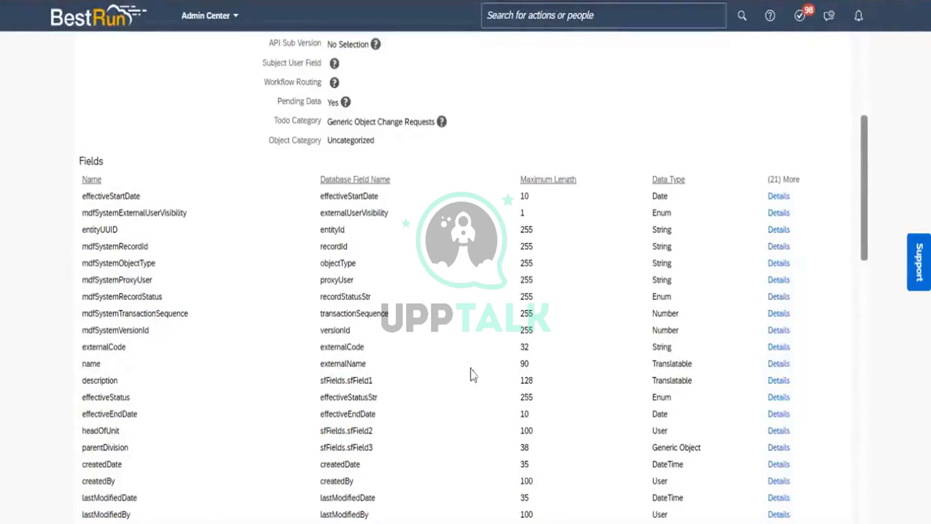
left_click(778, 347)
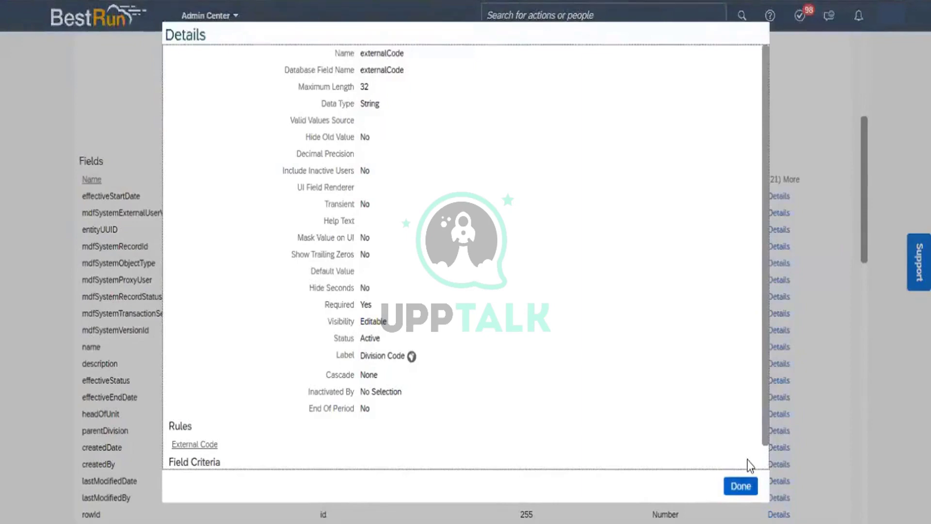
left_click(740, 486)
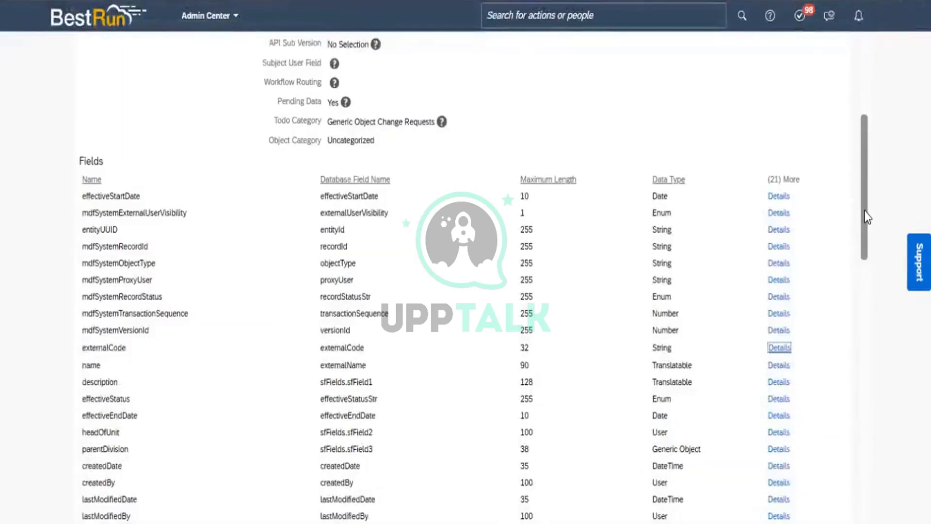
left_click_drag(864, 210, 867, 327)
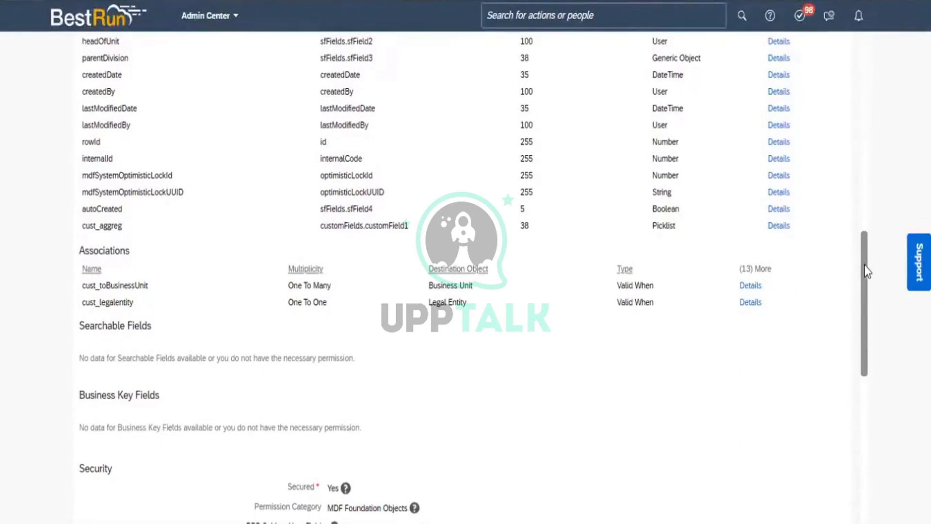
Open the Division object definition for correction and go to its Associations section.
left_click_drag(864, 265, 886, 67)
left_click(838, 142)
left_click(806, 160)
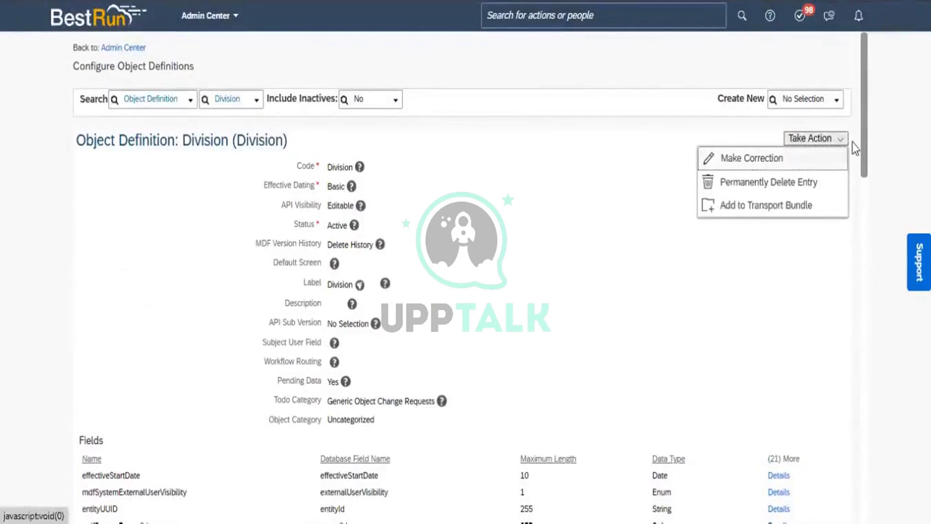
left_click_drag(866, 124, 863, 393)
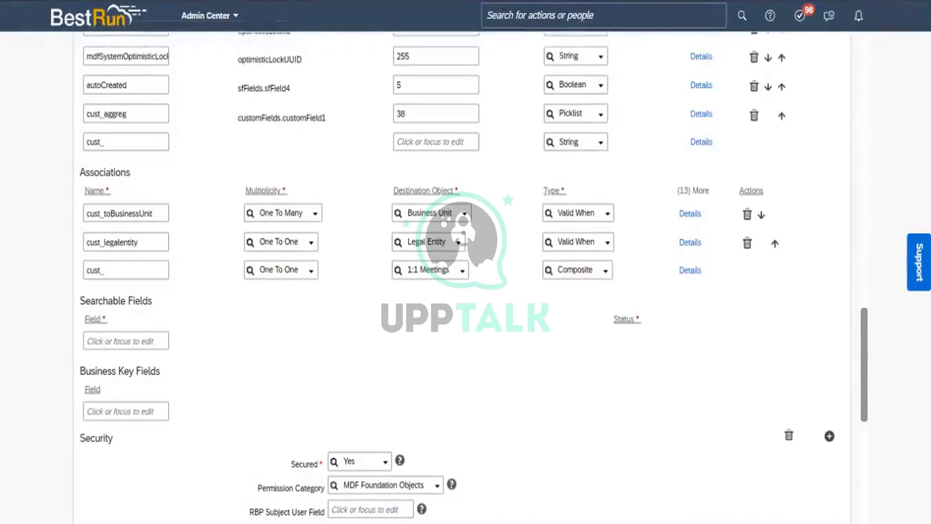
Switch to the Excel notes workbook and find the "Association" entry on the Employee Central -Batch7 sheet.
key("alt+Tab")
left_click(333, 351)
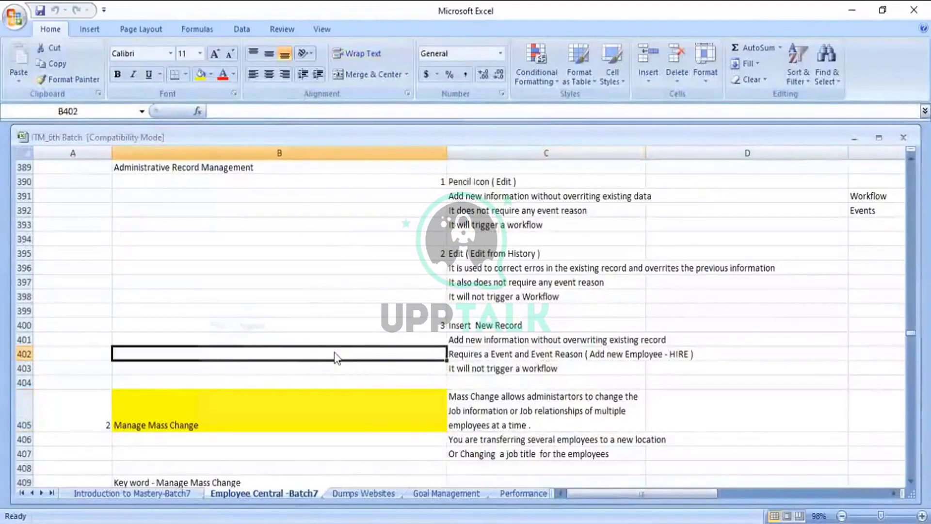
key("ctrl+f")
type("Asscp")
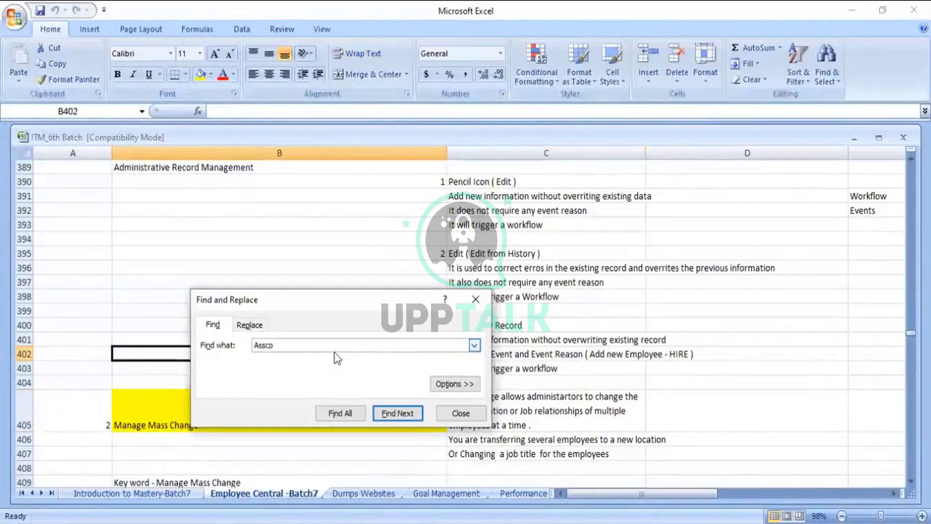
key("BackSpace")
key("BackSpace")
type("ociation")
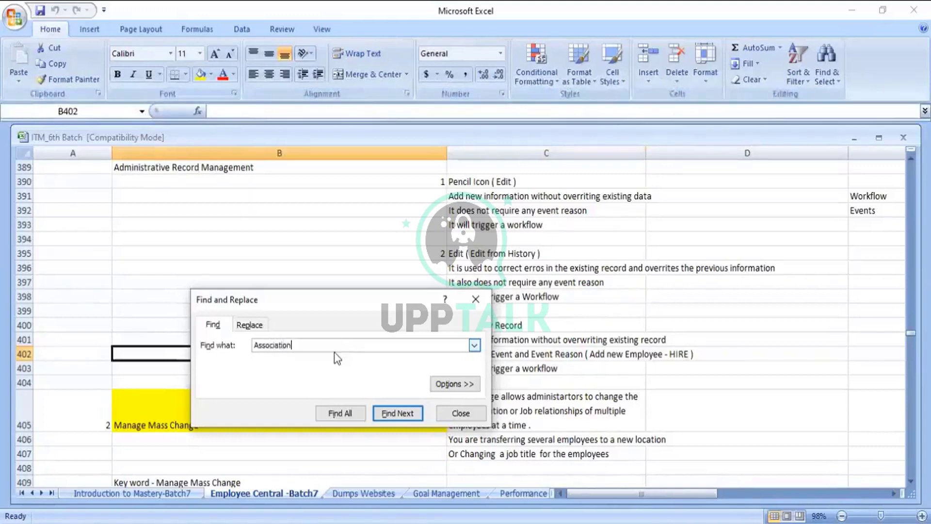
key("Return")
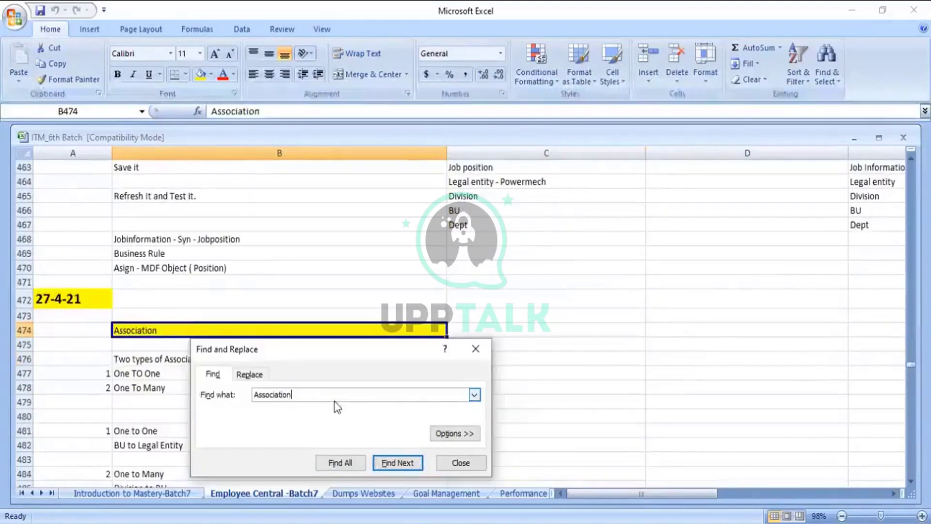
left_click(475, 349)
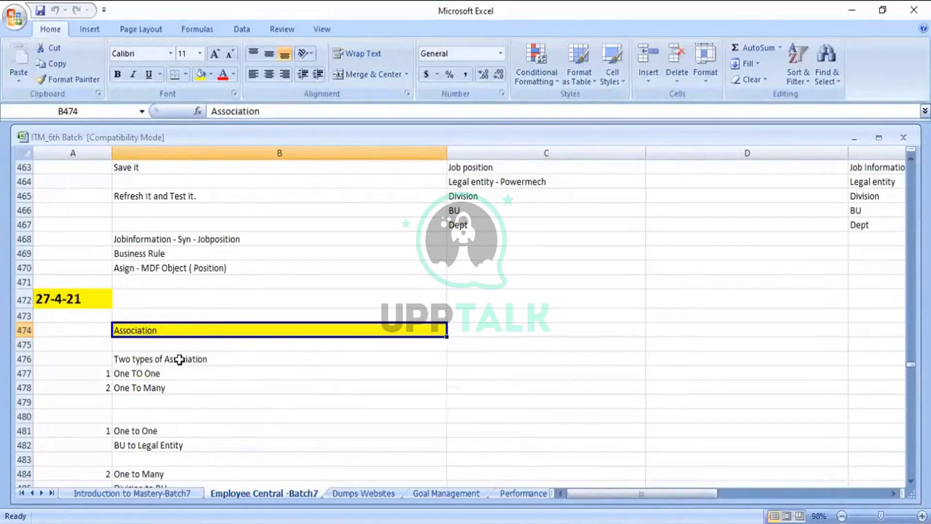
Replace the "Two types of Association" heading in cell B476 with "Multiplicity".
left_click(170, 374)
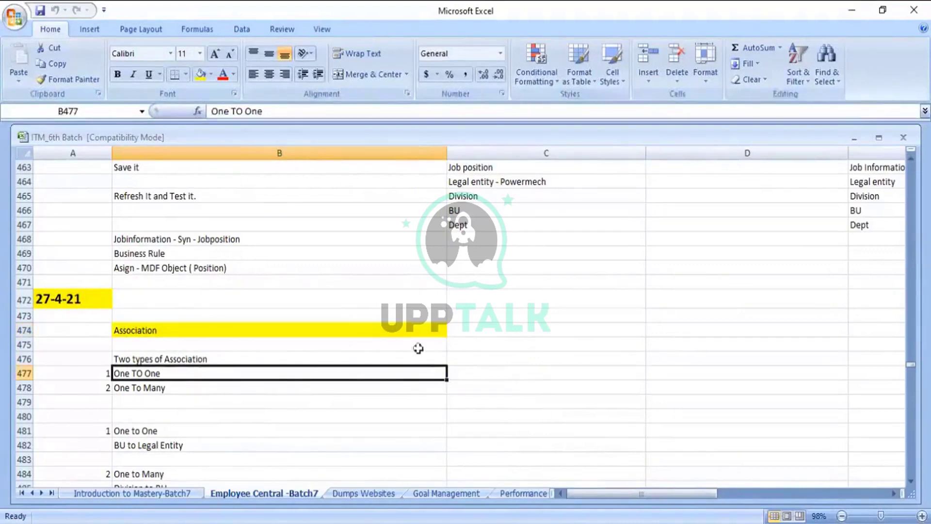
left_click(188, 359)
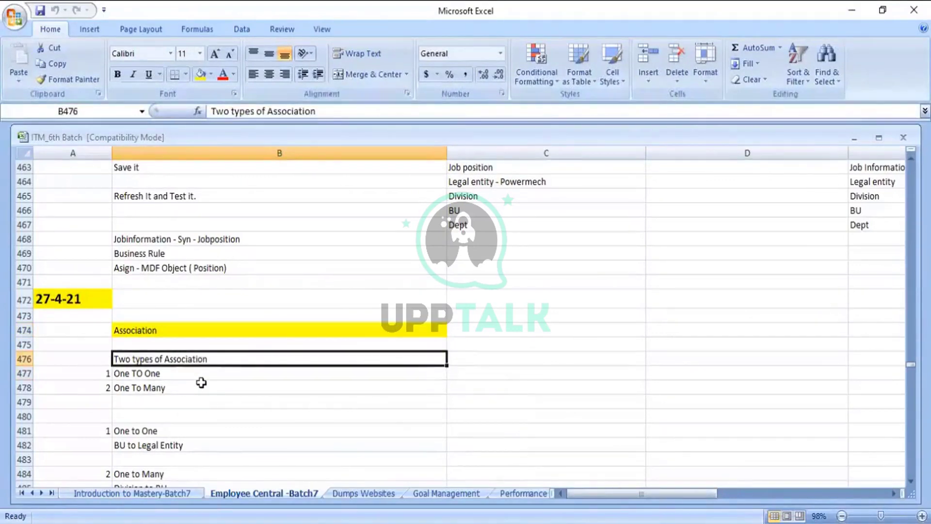
type("M")
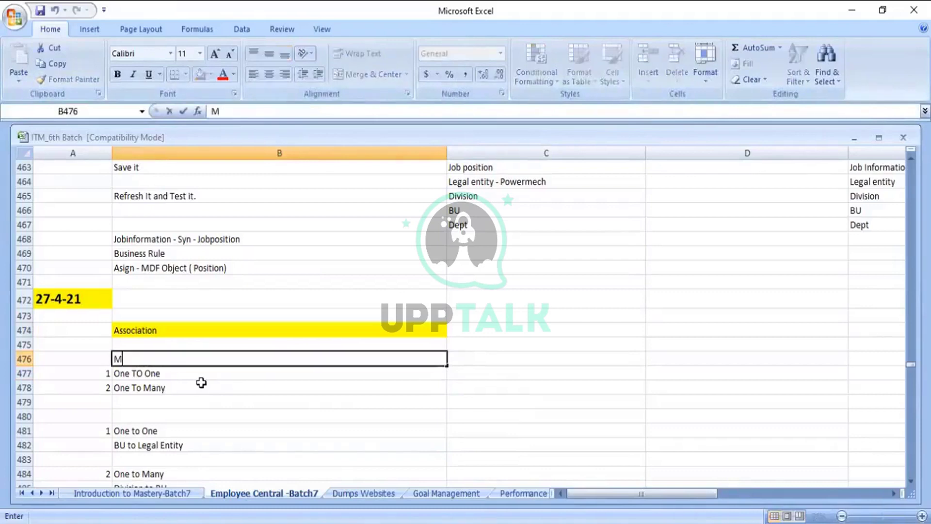
type("ult")
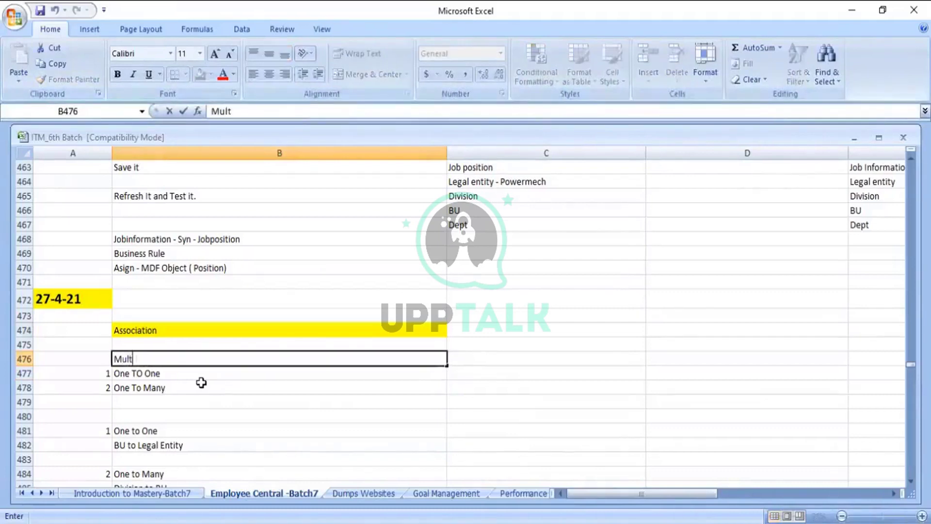
type("iplicity")
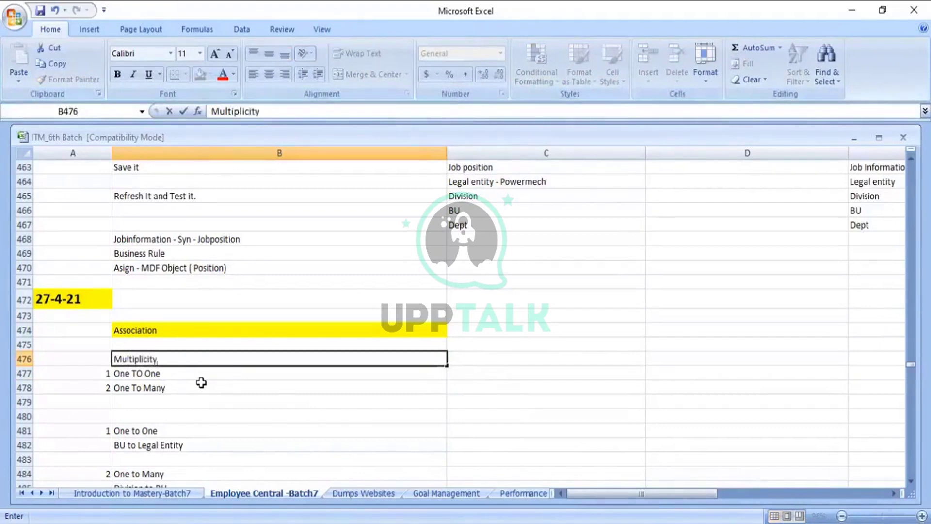
left_click(281, 386)
Enter the heading "Type of Association" in cell C476, beside the Multiplicity heading.
left_click(468, 359)
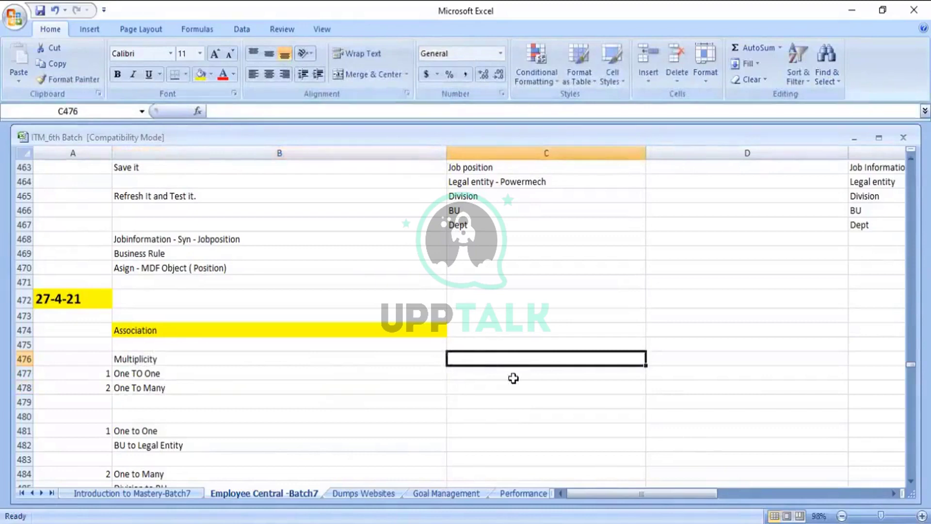
type("Type of")
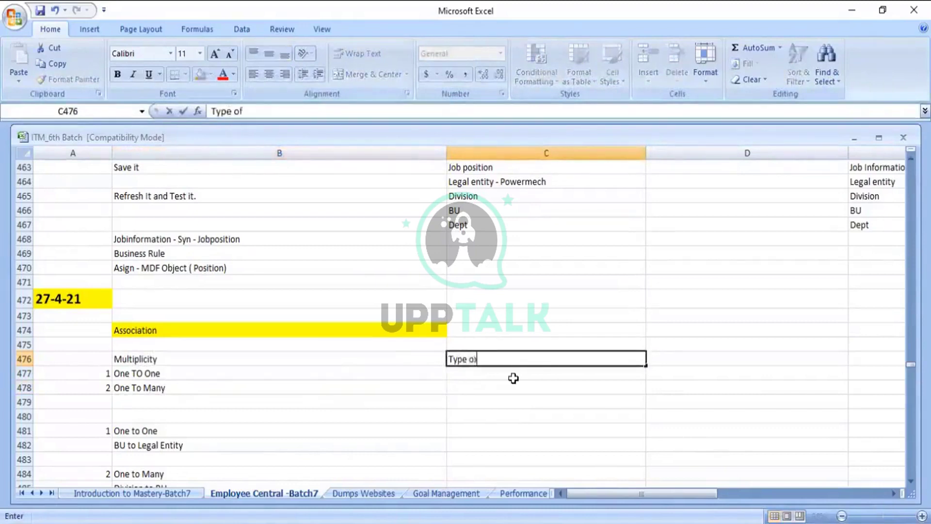
type(" Asso")
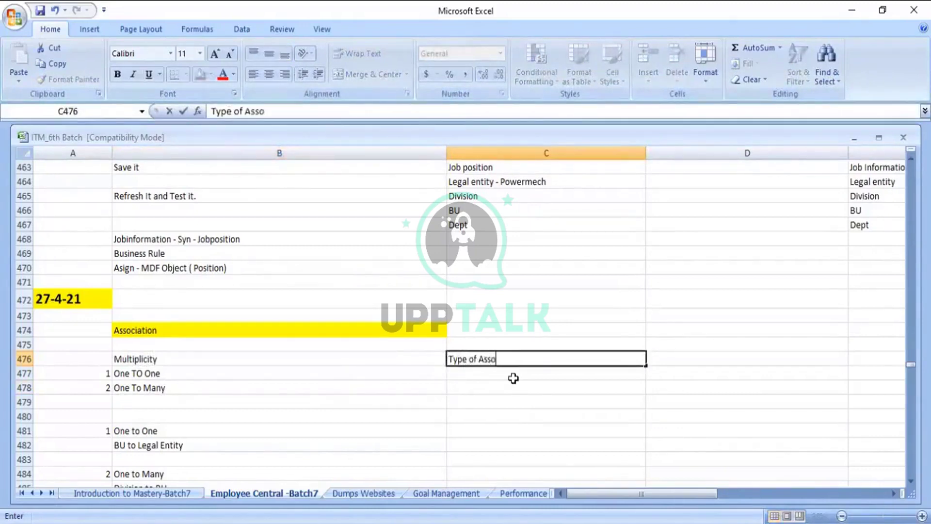
type("ciation")
left_click(511, 388)
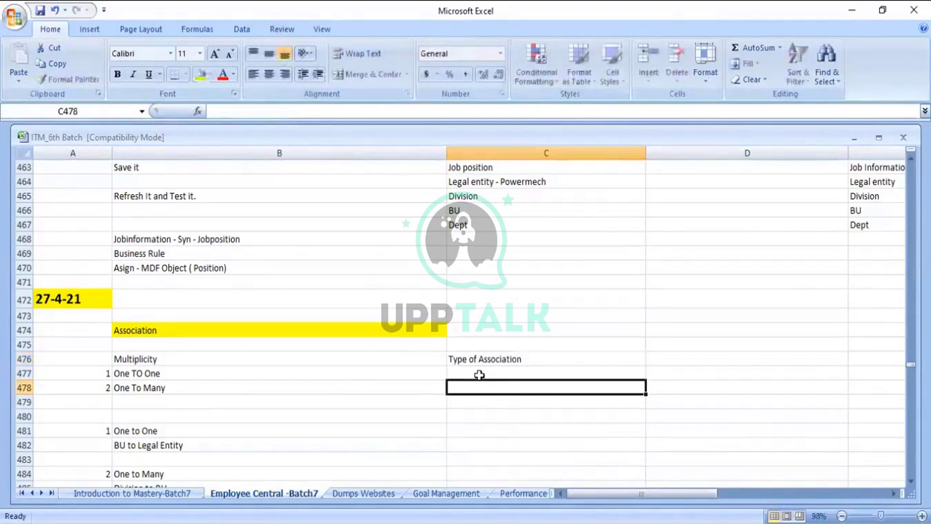
Enter the definition "Association is linking or creating a relationship between 2 objects" in cell C474, beside the highlighted Association title.
left_click(479, 374)
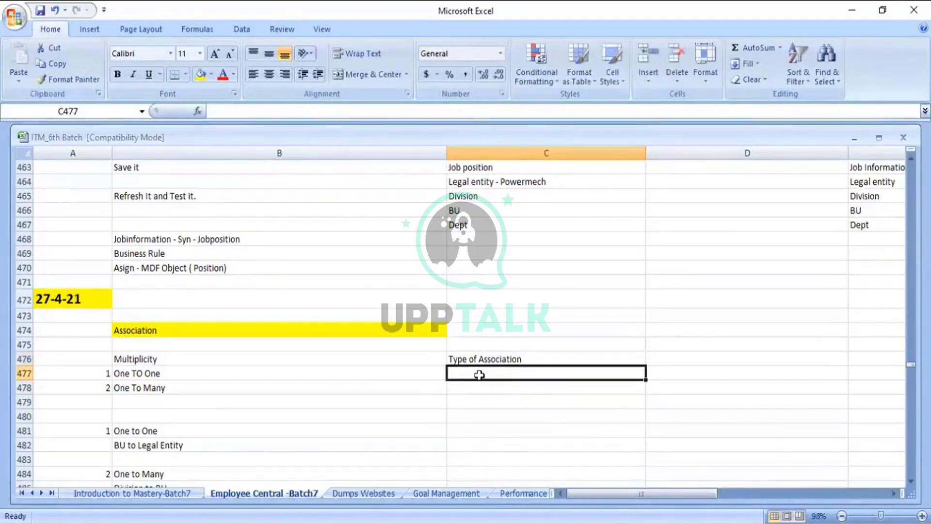
key("Left")
key("Up")
key("Up")
key("Up")
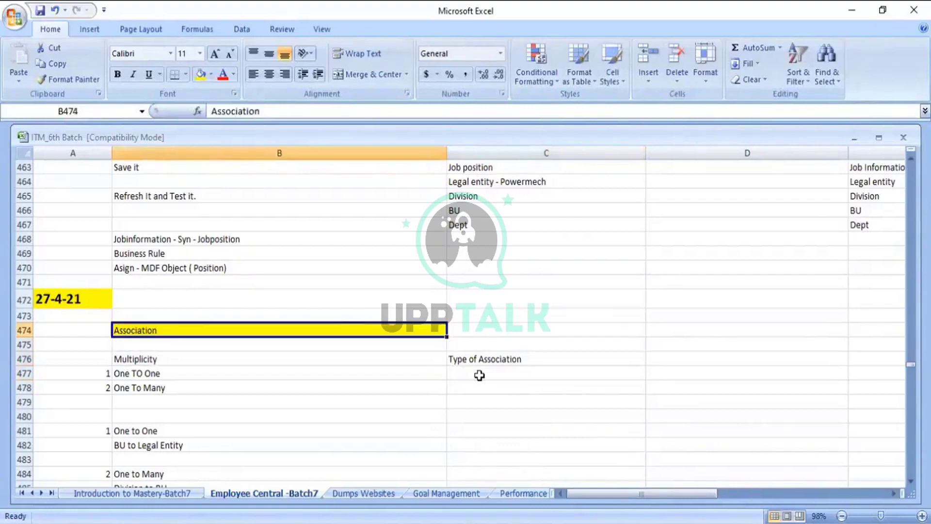
key("Right")
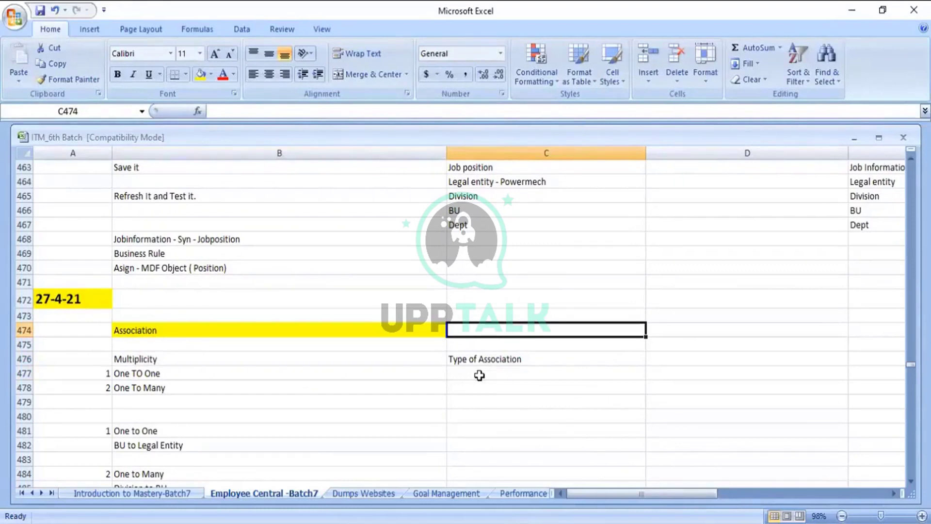
type("Ass")
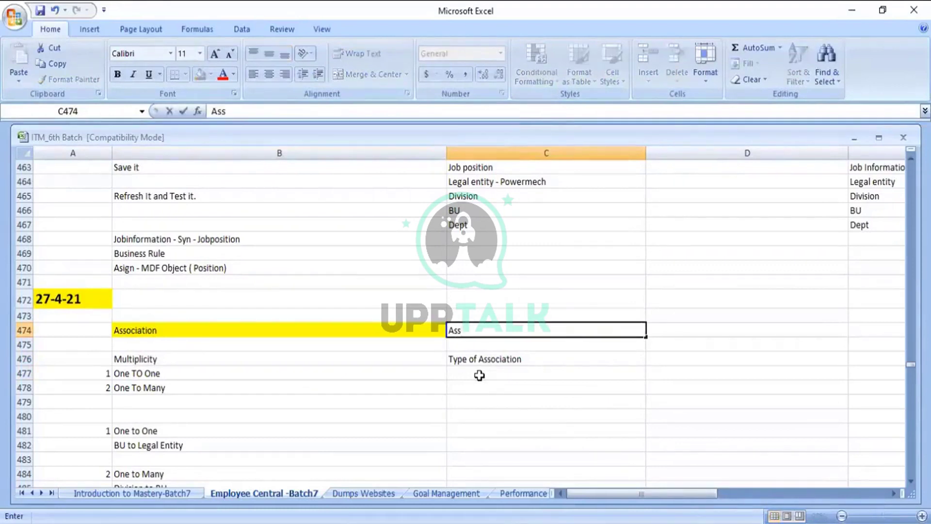
type("oci")
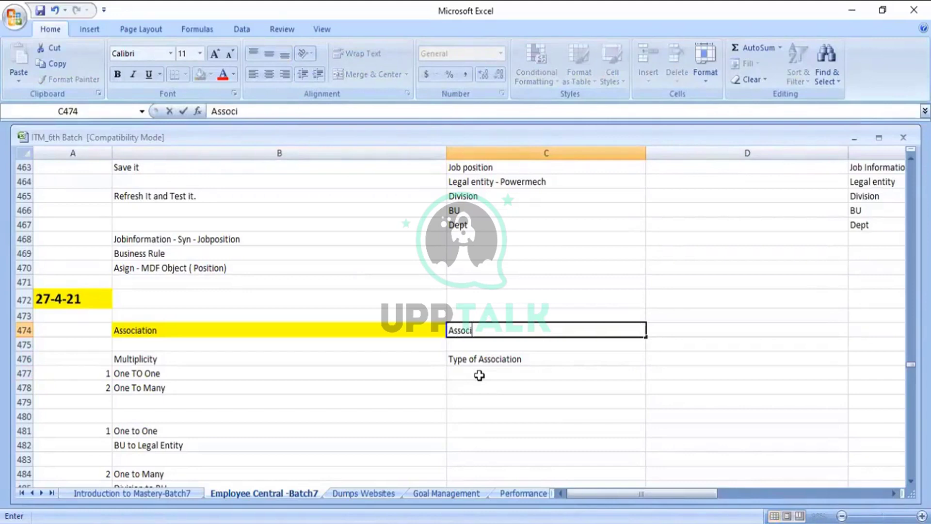
type("ation is linkin")
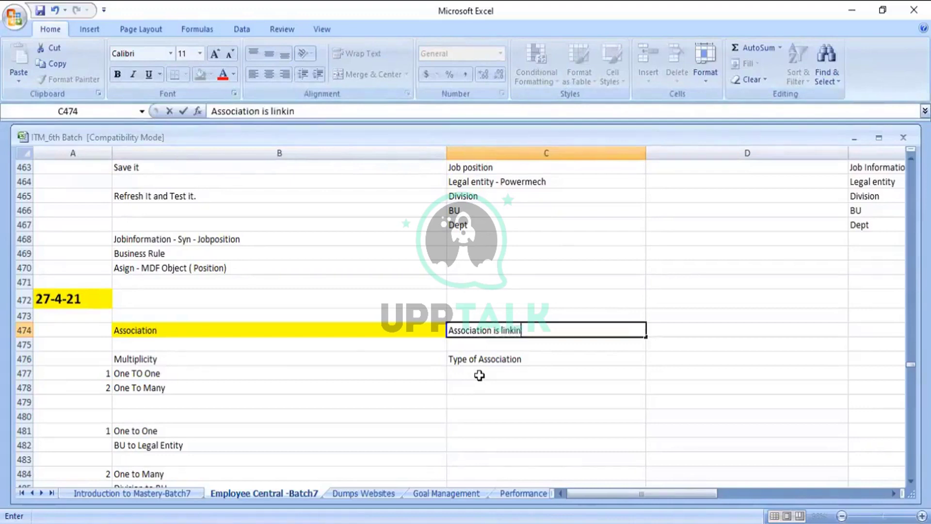
type("g or creati")
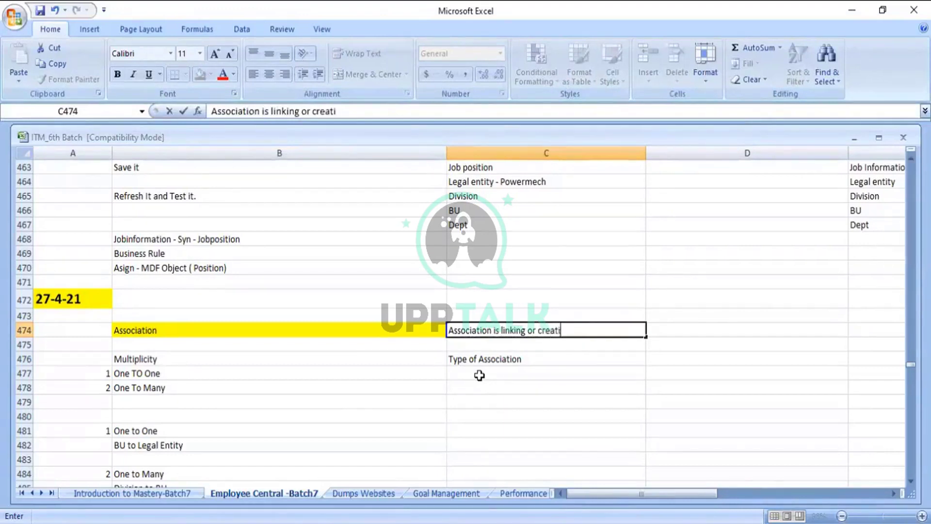
type("ng a rela")
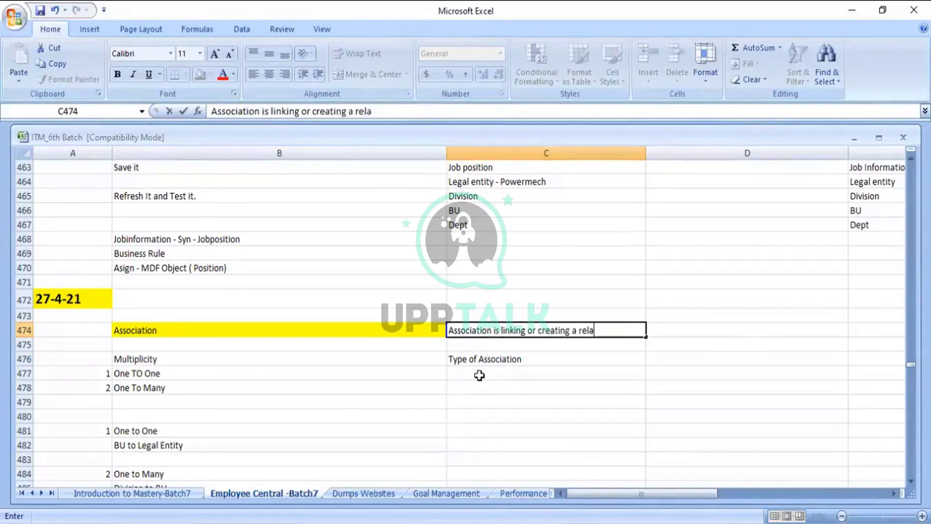
type("tionshi")
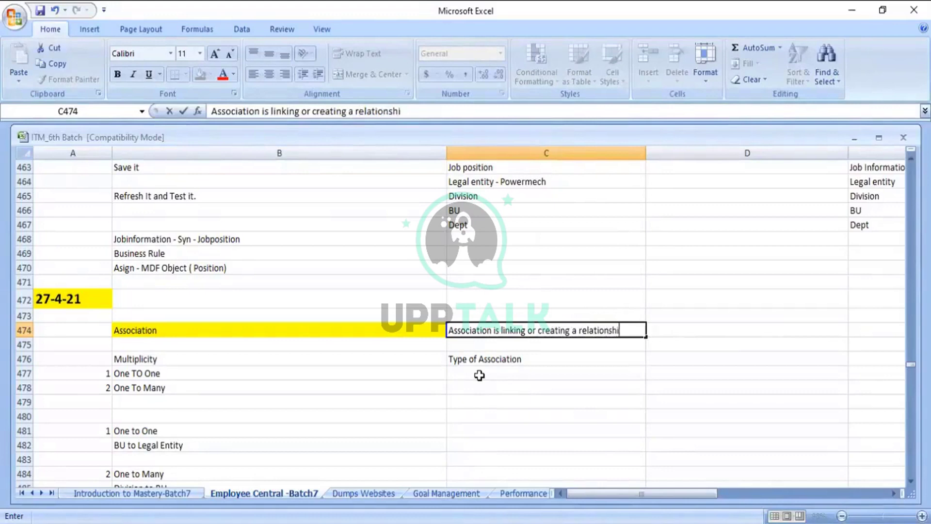
type("p bet")
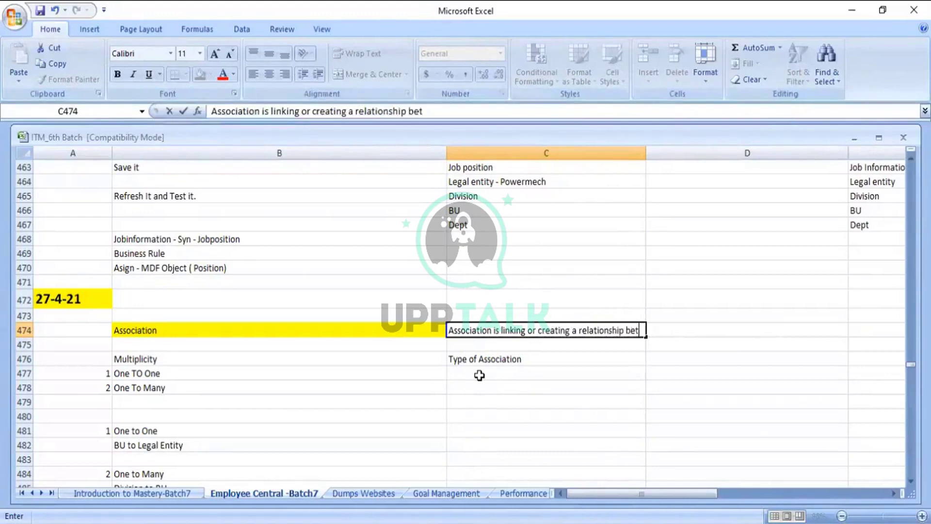
type("ween 2 objects")
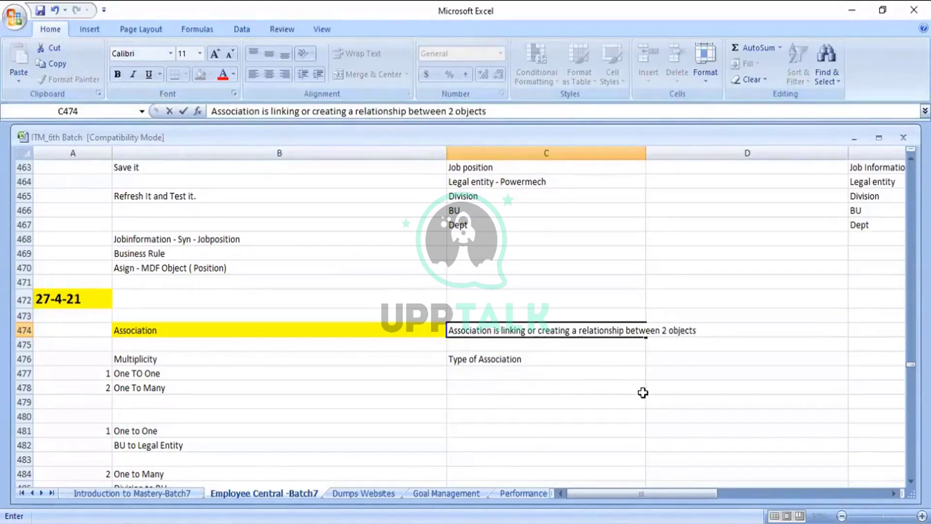
Auto-fit the width of column C to its contents.
left_click(644, 152)
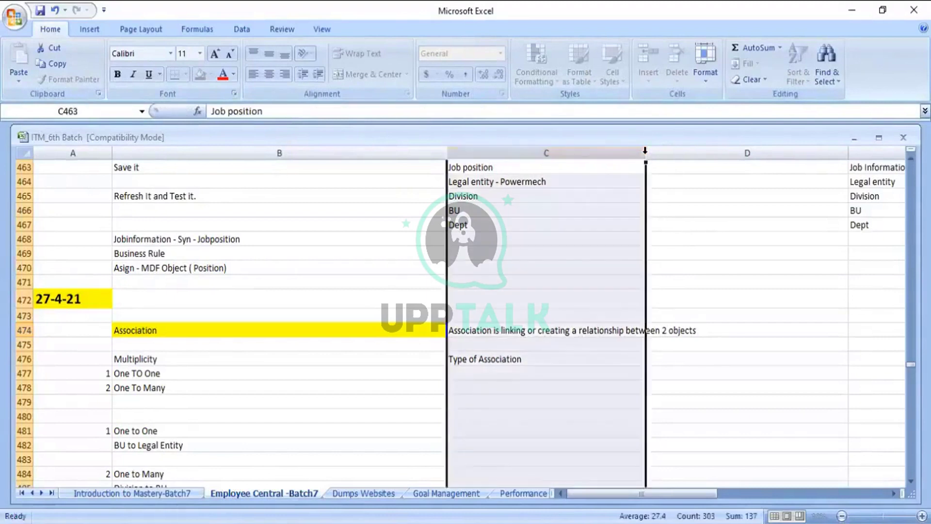
double_click(645, 151)
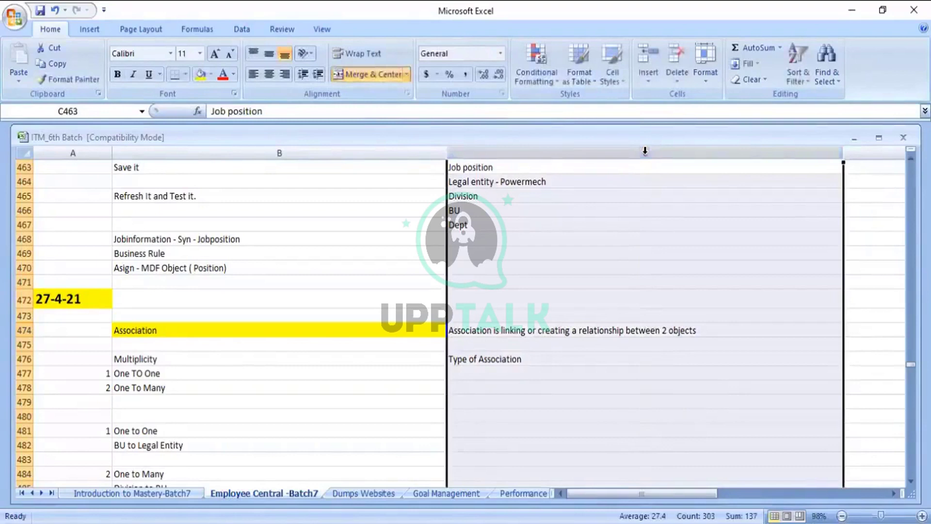
left_click(604, 345)
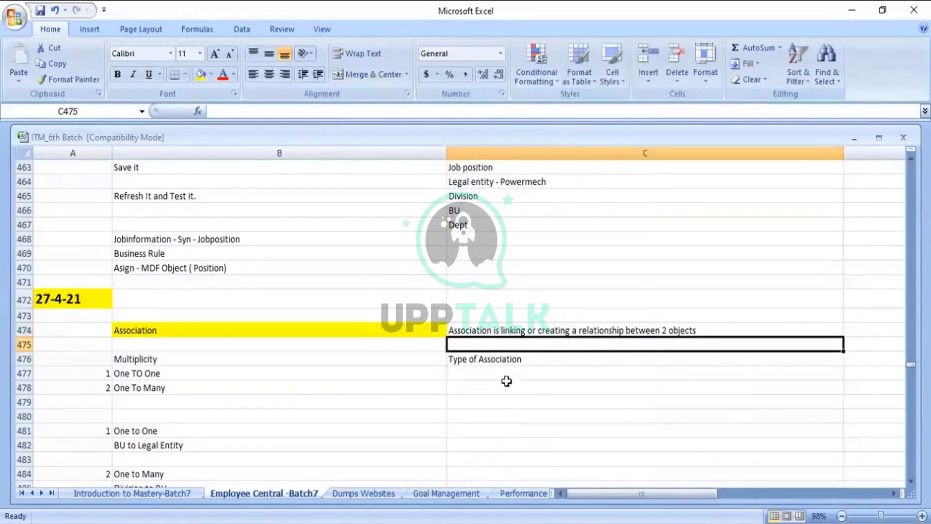
left_click(336, 328)
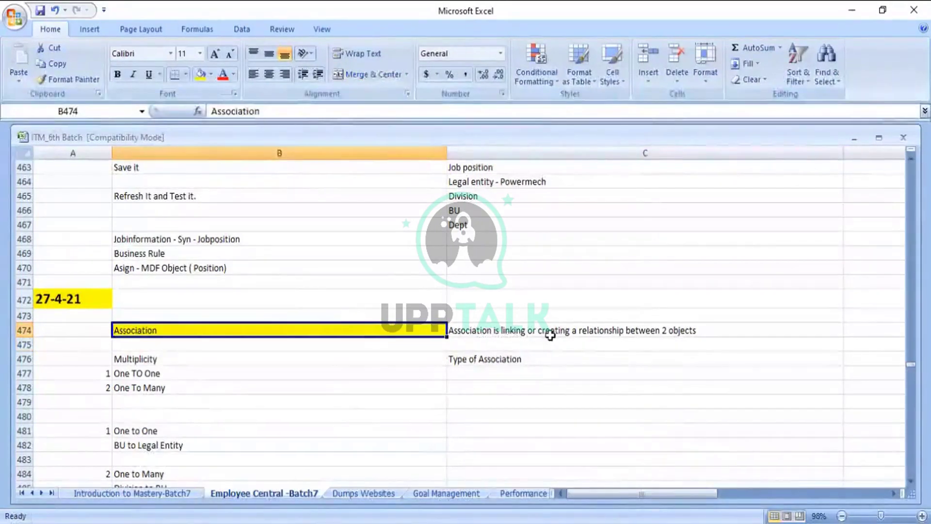
left_click(659, 330)
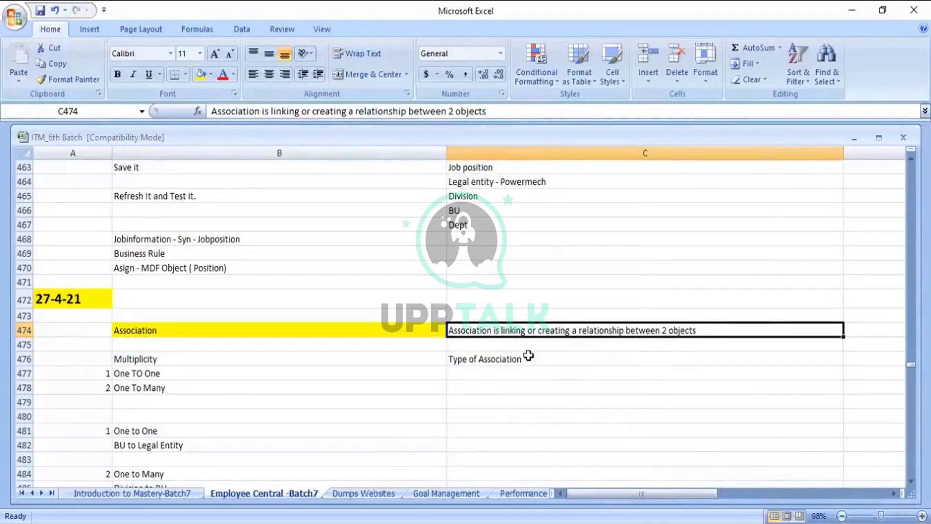
List "Valid Whem" and "Composite" in cells C477 and C478 under the Type of Association heading.
left_click(482, 370)
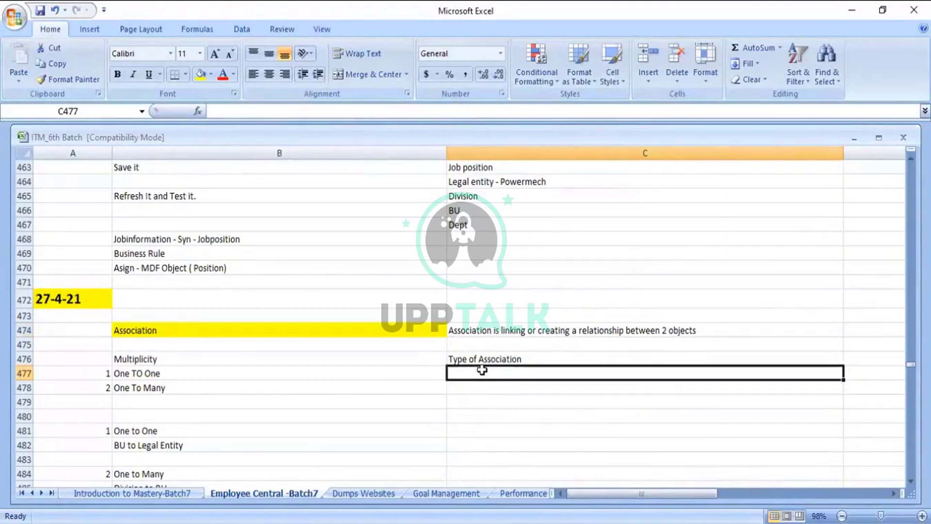
type("Valid Whem")
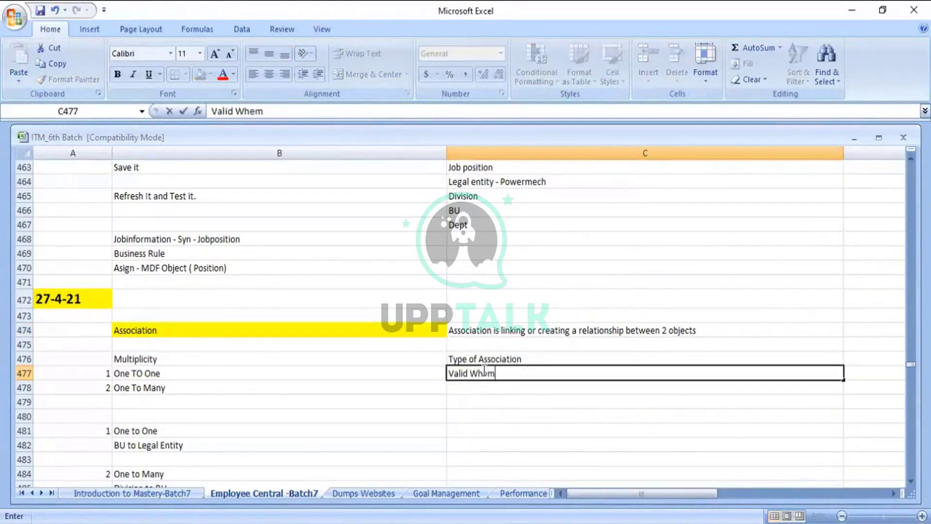
key("Return")
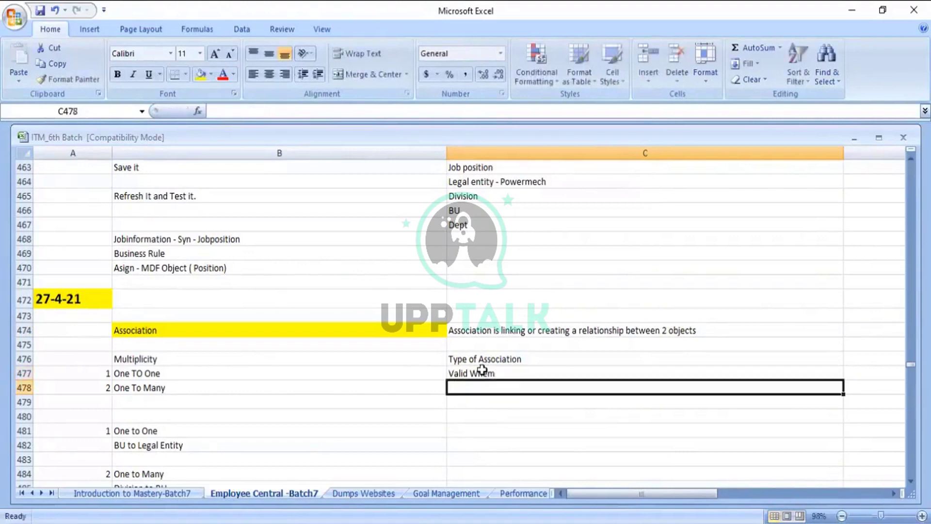
type("Composite")
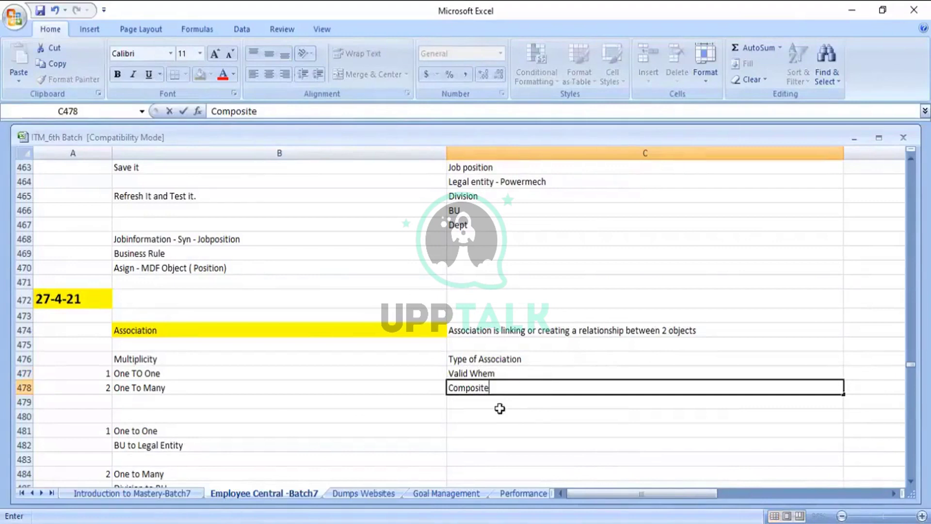
key("Return")
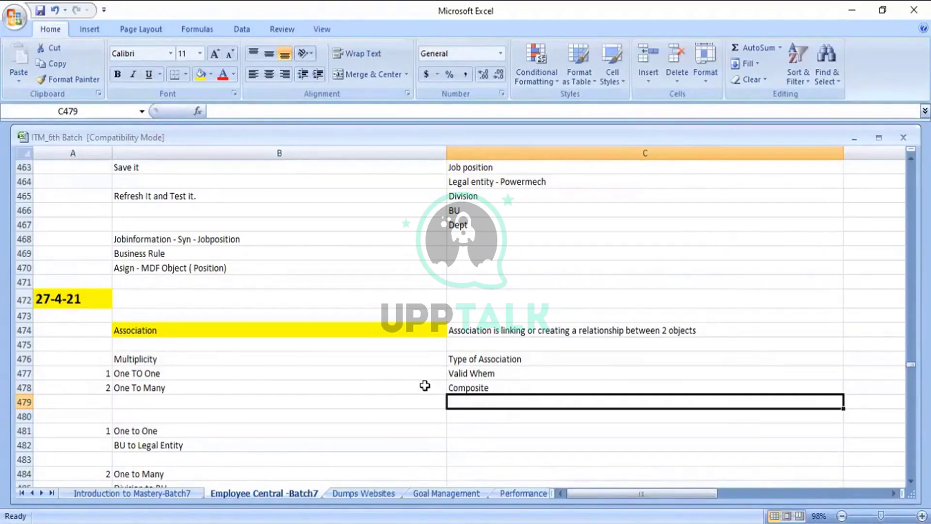
Review the One TO One and One To Many entries under the Multiplicity heading.
left_click(137, 360)
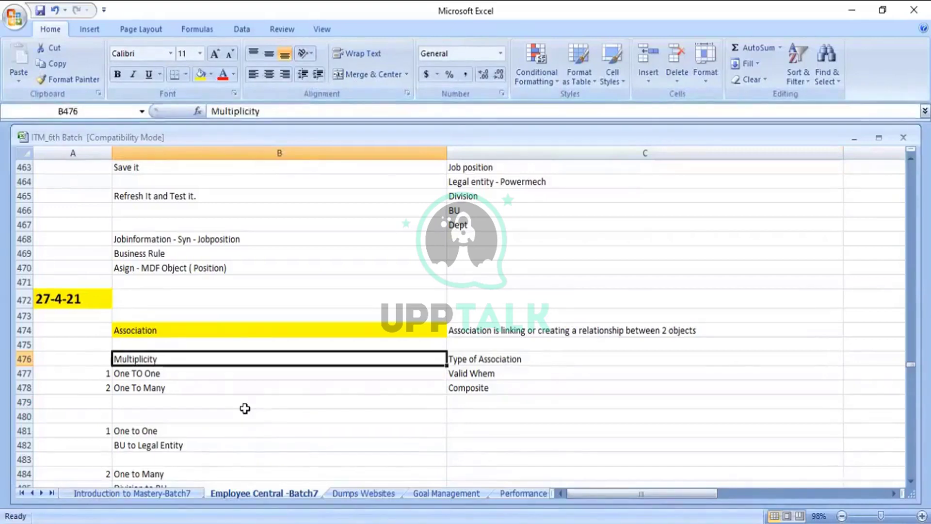
key("Down")
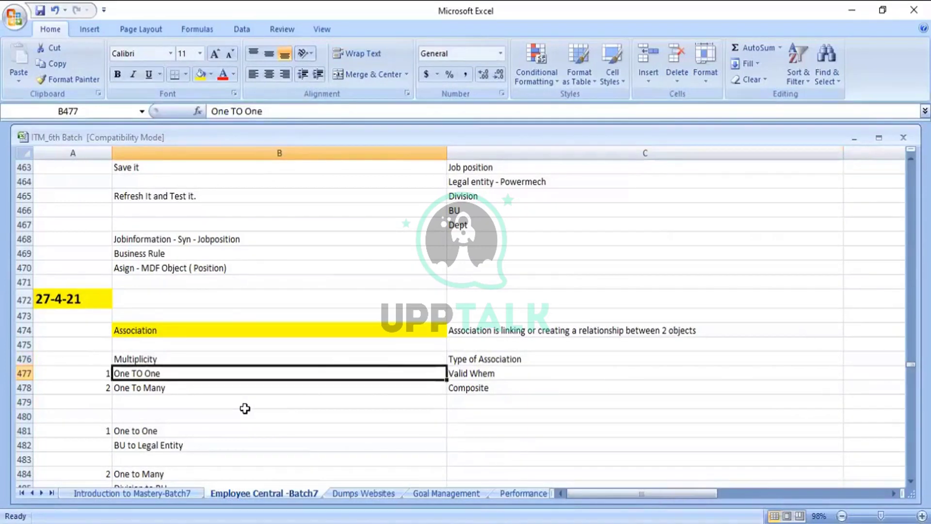
key("Down")
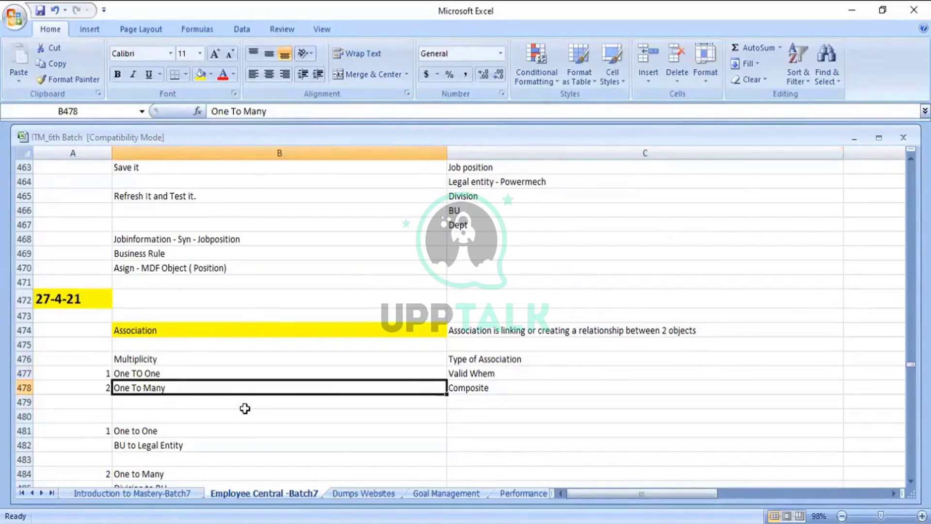
key("Up")
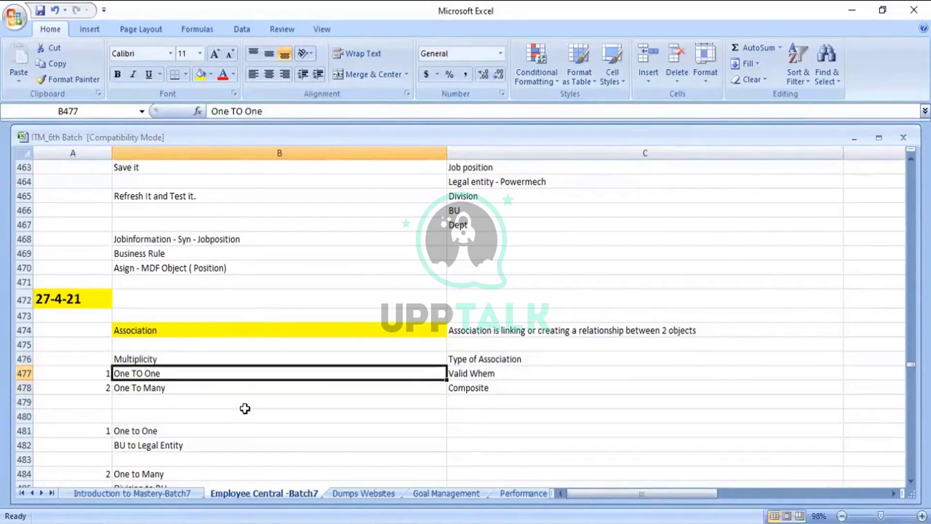
key("Down")
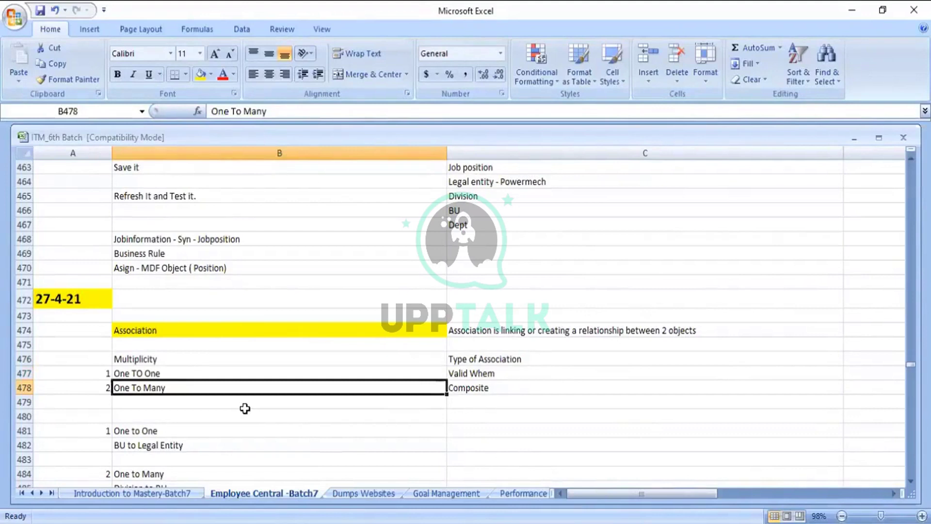
Review the Valid Whem and Composite entries under the Type of Association heading.
key("Right")
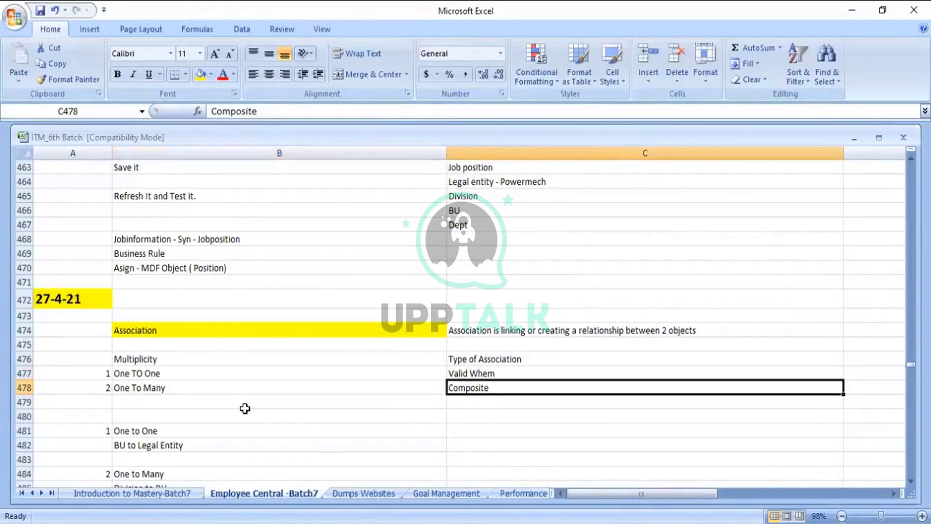
key("Up")
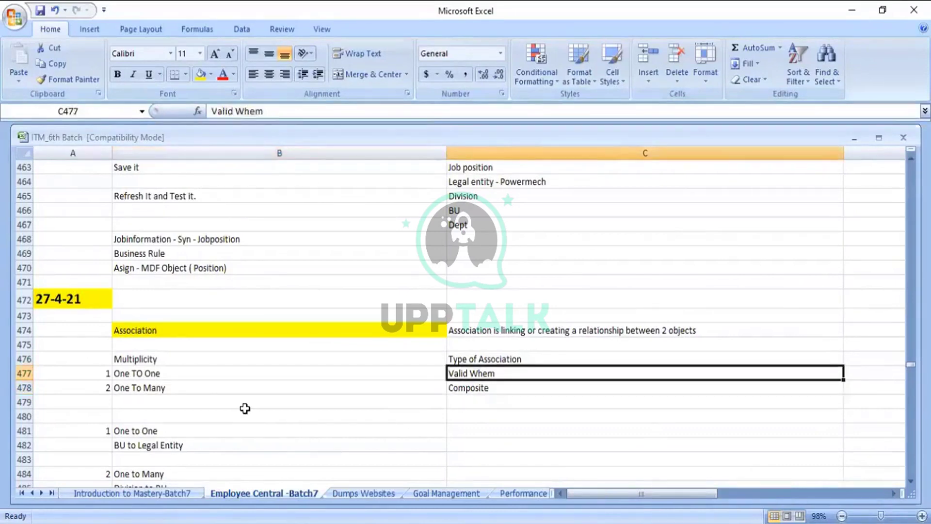
key("Down")
key("Down")
key("Down")
key("Left")
key("Left")
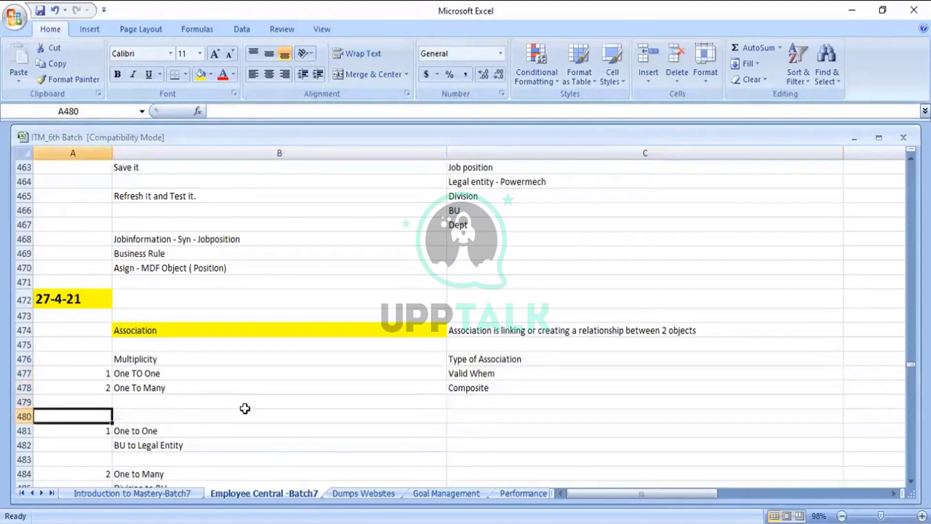
Read through the One to One and One to Many examples and the Configure Object Definition notes in rows 481 to 491.
key("Down")
key("Down")
key("Down")
key("Down")
key("Down")
key("Down")
key("Down")
key("Down")
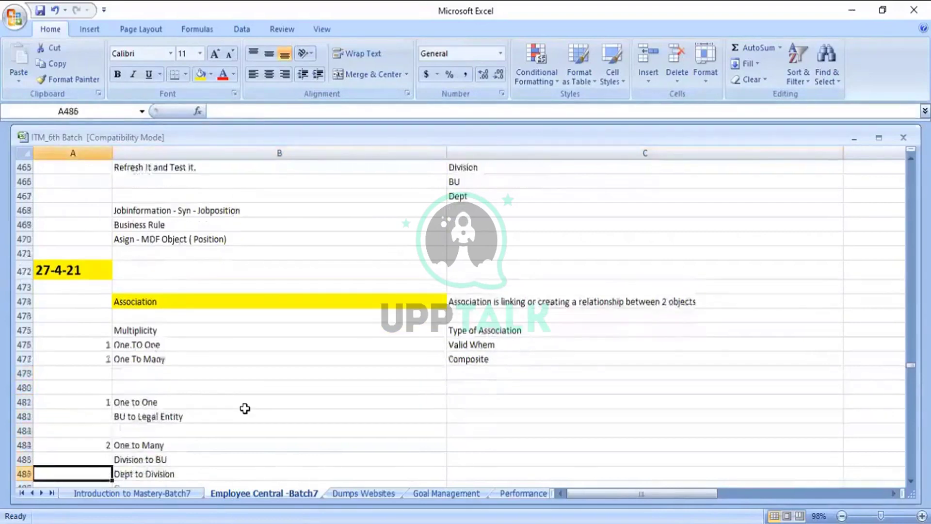
key("Down")
key("Down")
key("Down")
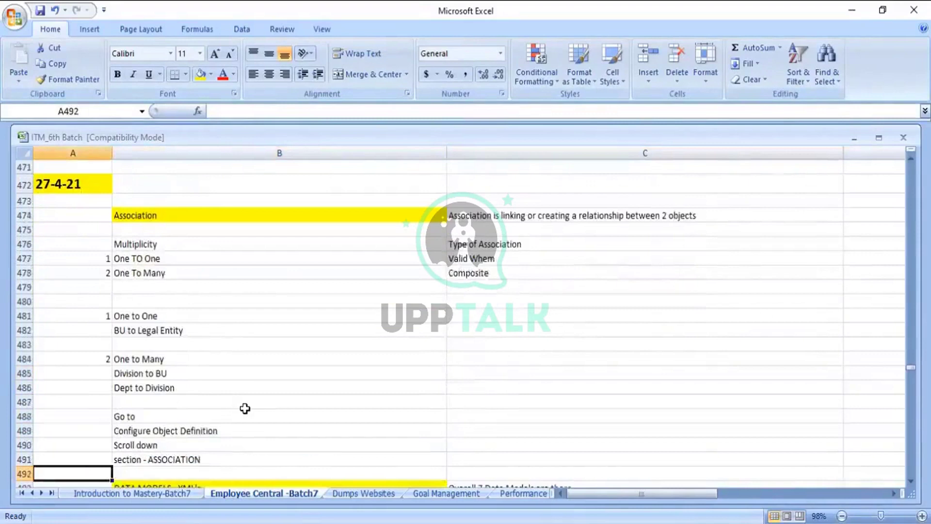
key("Down")
key("Up")
key("Up")
key("Up")
key("Up")
key("Up")
key("Up")
key("Up")
key("Up")
key("Up")
key("Up")
key("Up")
key("Up")
key("Up")
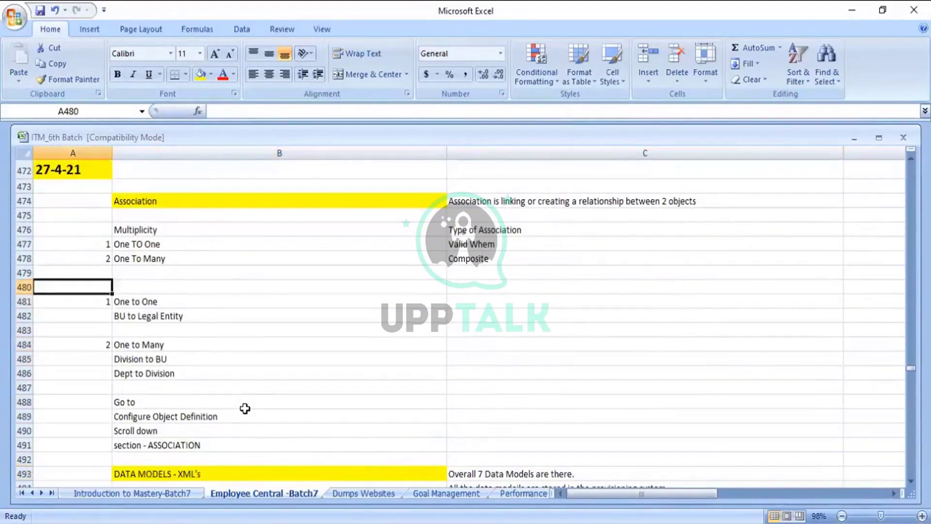
key("Down")
key("Right")
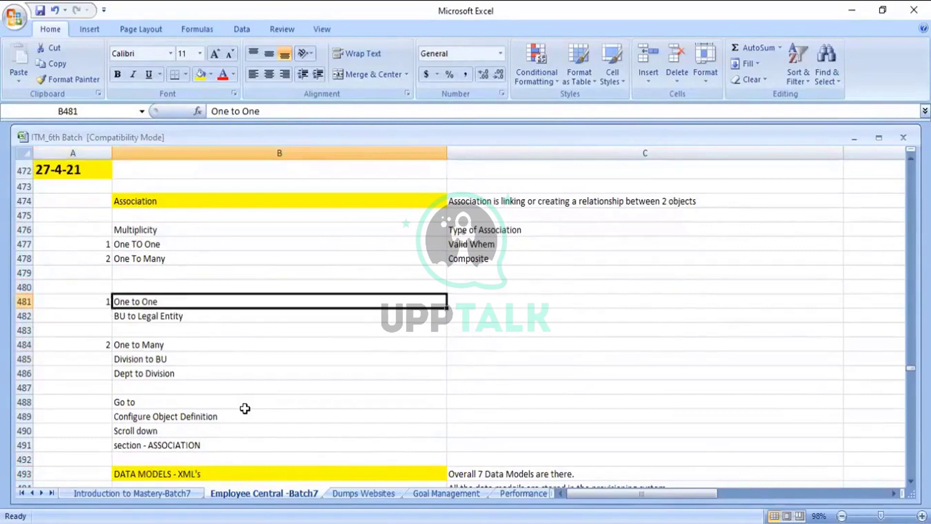
Examine the coloured hierarchy of Legal Entity, Business Unit, Division, Department and Position beside the association notes.
key("Right")
key("Right")
key("Right")
key("Right")
key("Right")
key("Right")
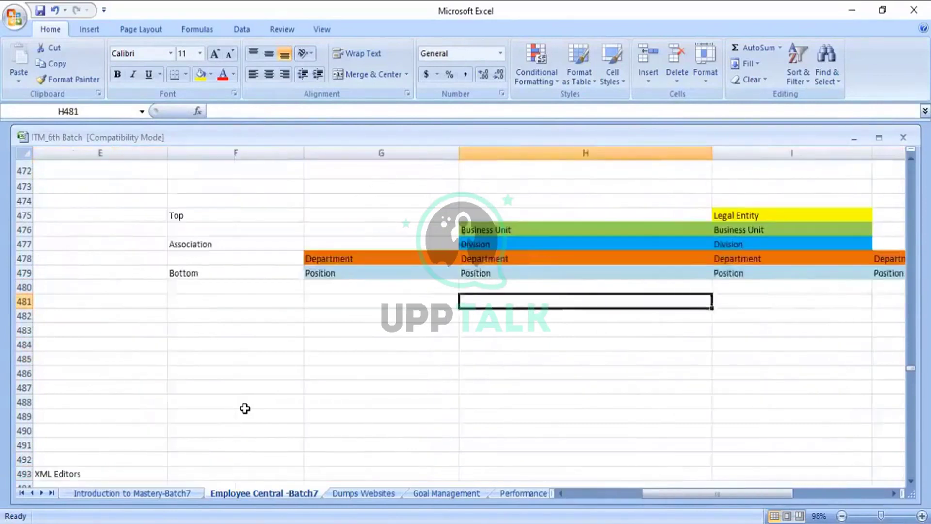
key("Left")
key("Left")
key("Left")
key("Left")
key("Left")
key("Left")
key("Left")
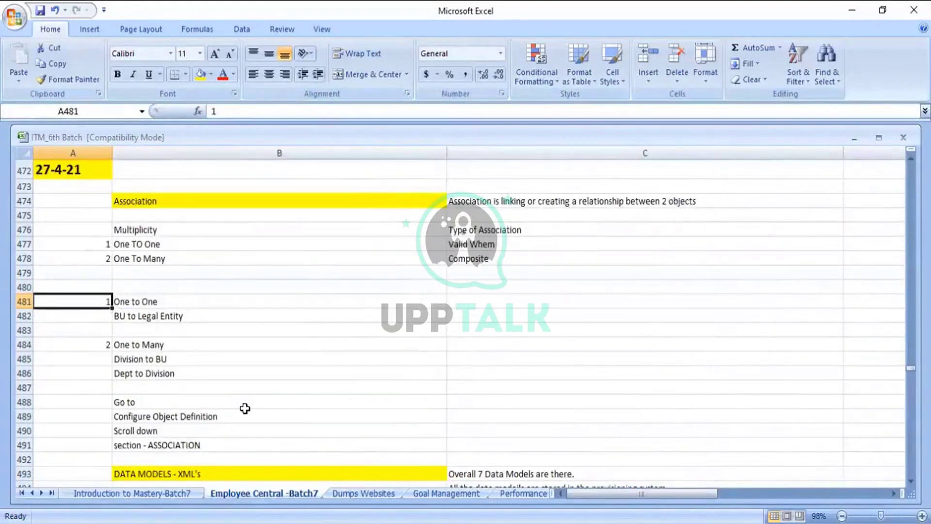
Review the Association title in B474, the Composite type and the One To Many multiplicity entry.
key("Right")
key("Up")
key("Up")
key("Up")
key("Up")
key("Up")
key("Up")
key("Up")
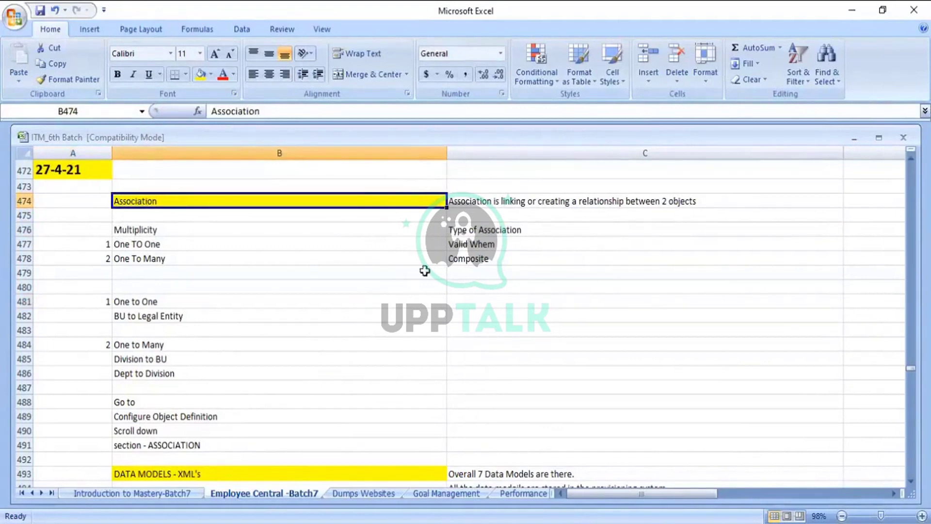
left_click(485, 257)
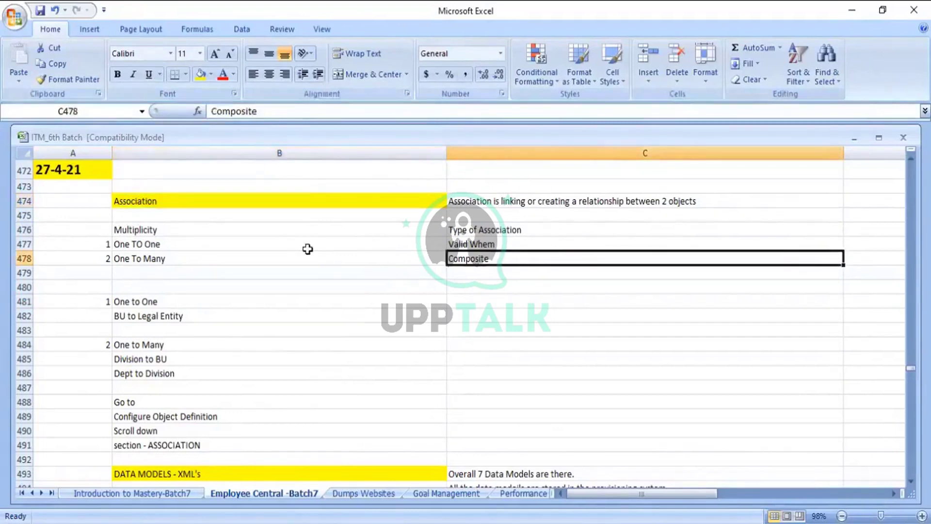
left_click(147, 253)
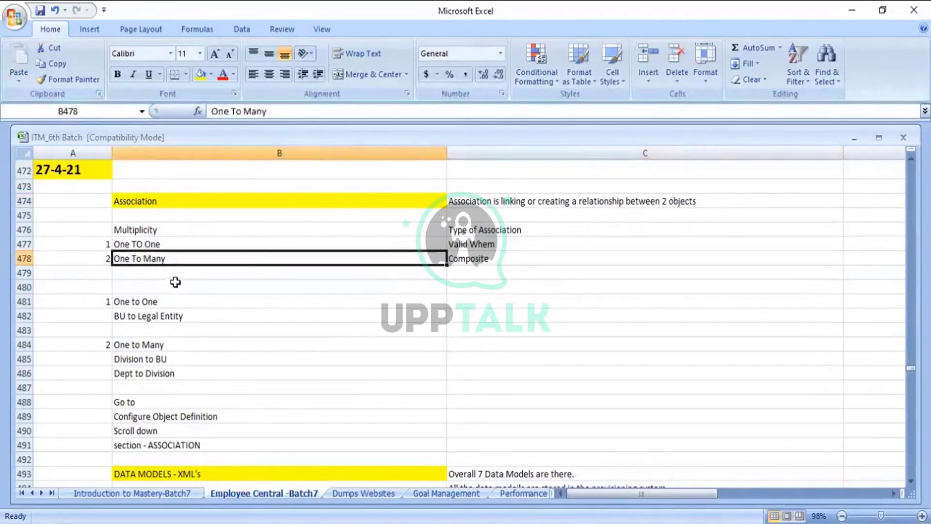
Enter "Bottom to top - Configuration of Association in SF" in cell B480, above the One to One example.
left_click(190, 278)
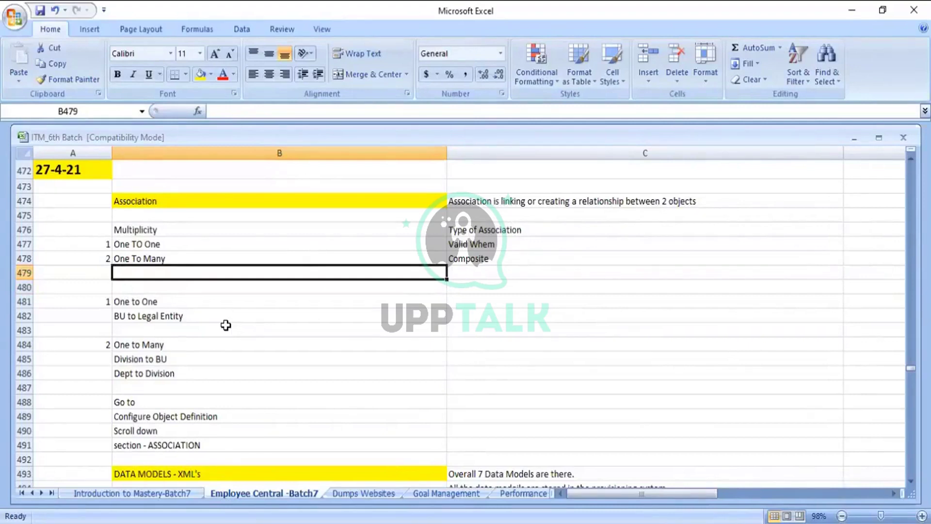
key("Down")
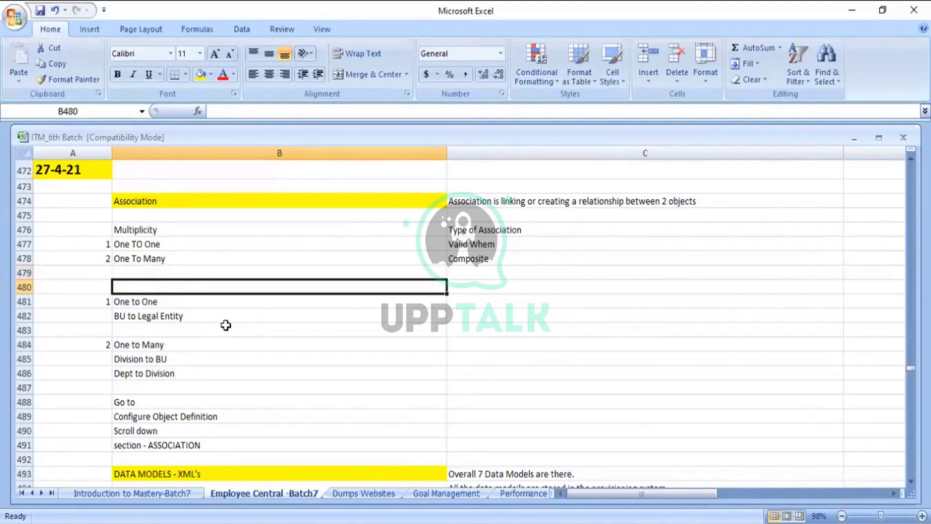
type("Bottom to top")
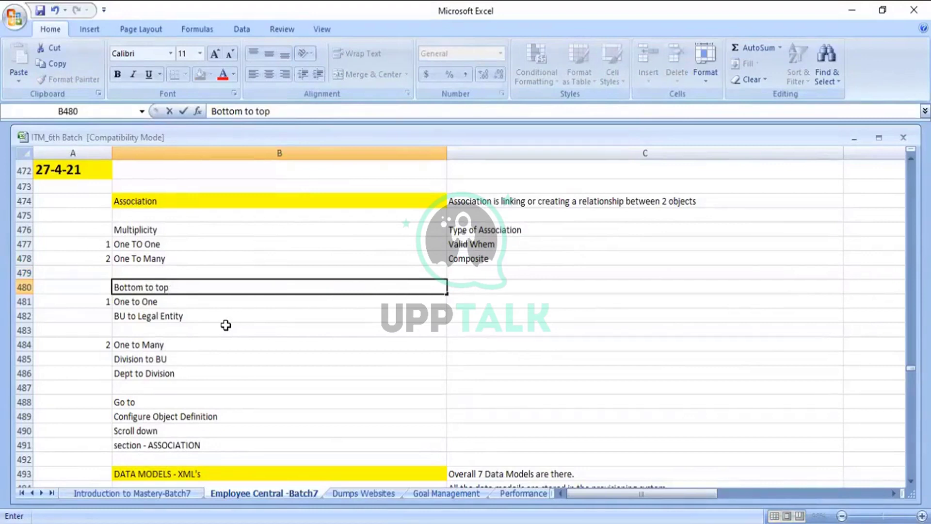
type(" - Configuration ")
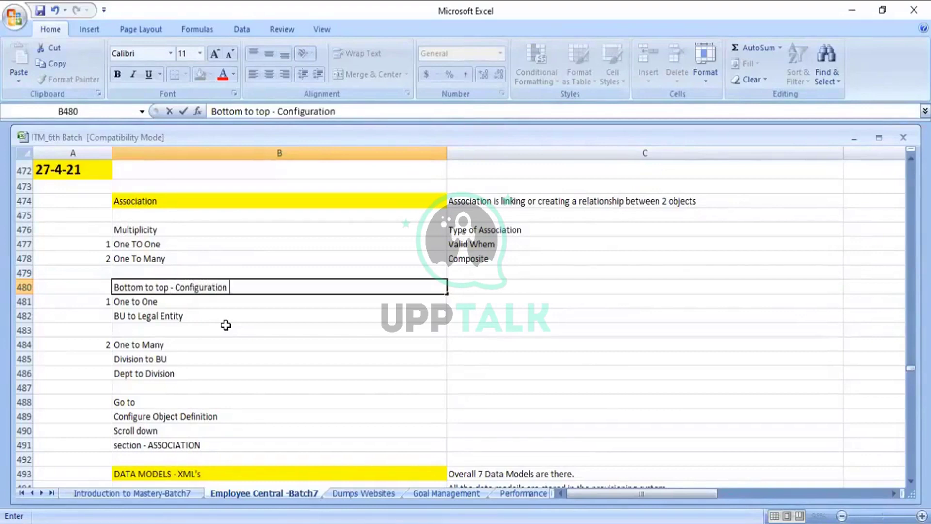
type("of Ass")
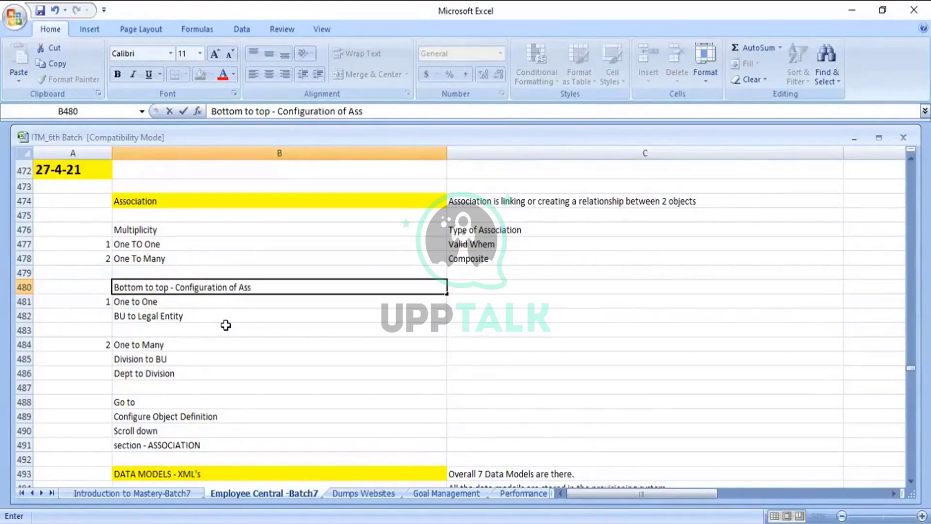
type("ociation")
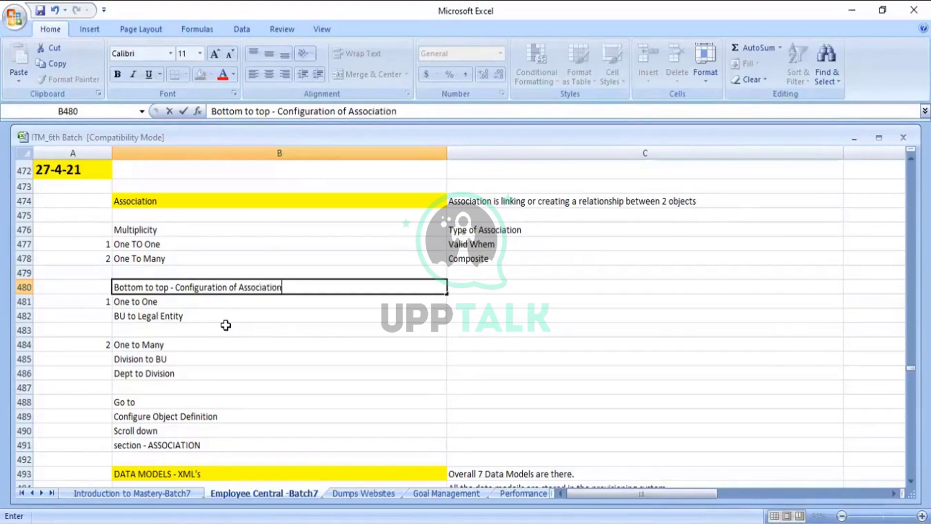
type(" in SF")
left_click(225, 325)
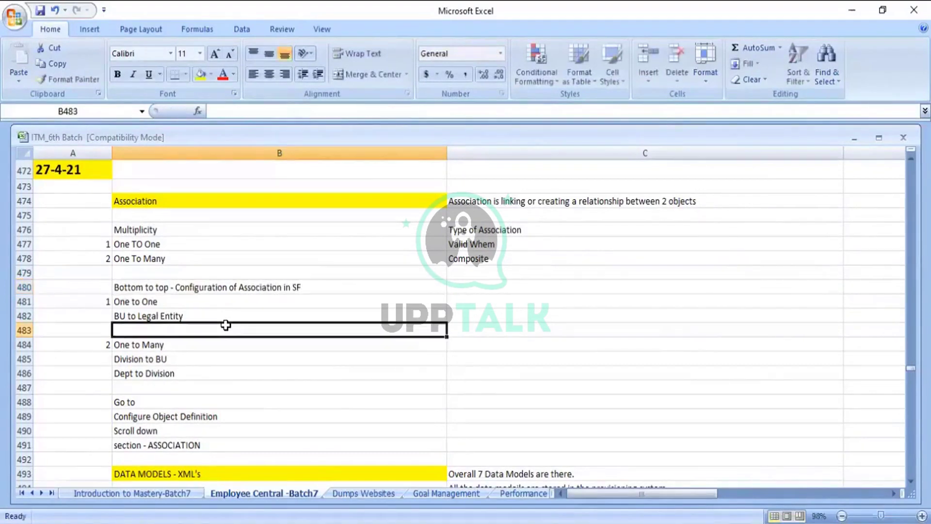
Merge and center cells H474:I474 above the hierarchy table and enter the title "COMPANY STRUCTURE OVERVIEW".
left_click(203, 289)
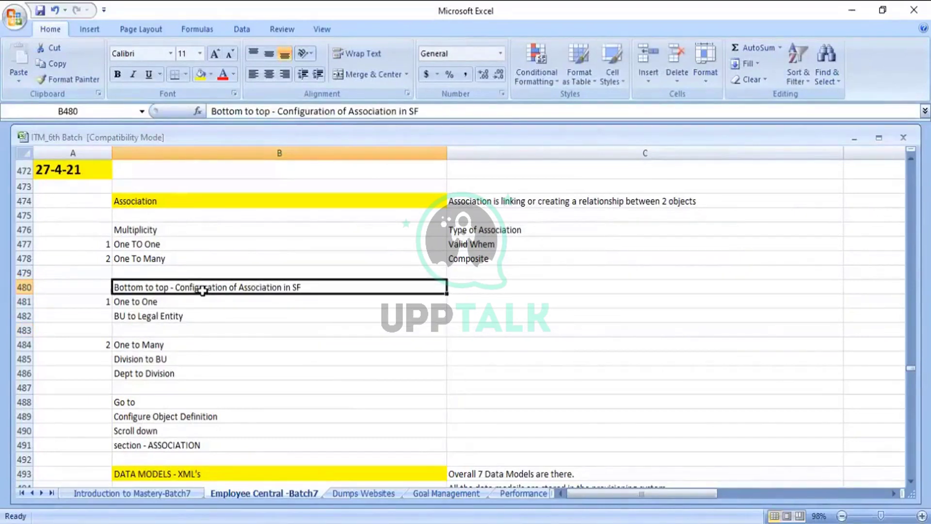
key("Right")
key("Right")
key("Right")
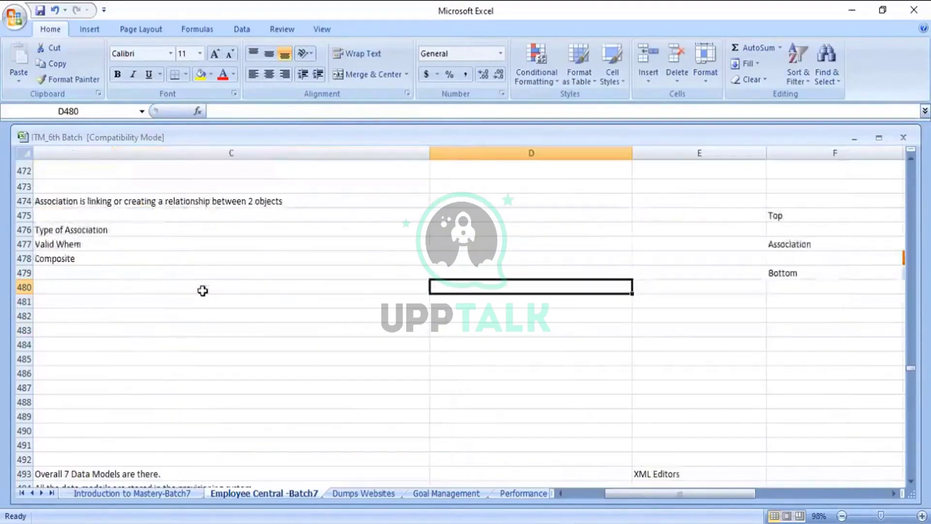
key("Right")
key("Right")
key("Right")
key("Right")
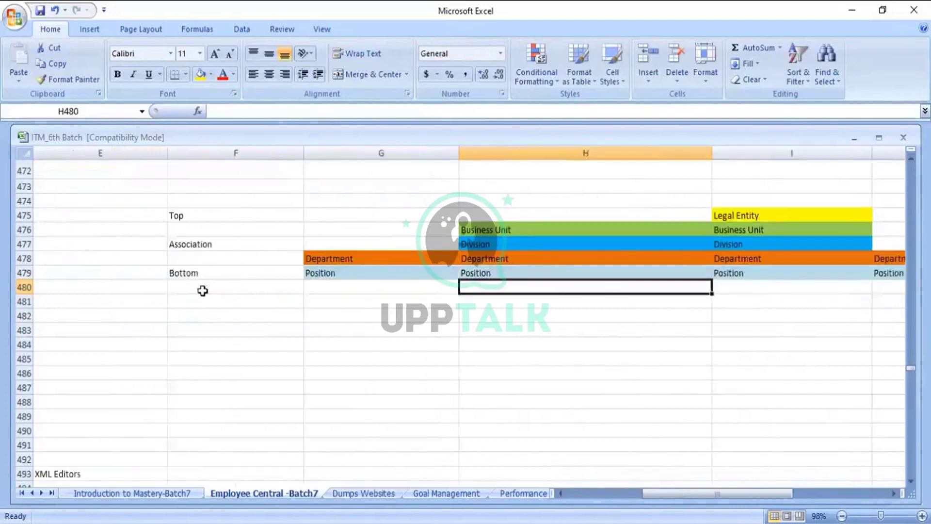
key("Right")
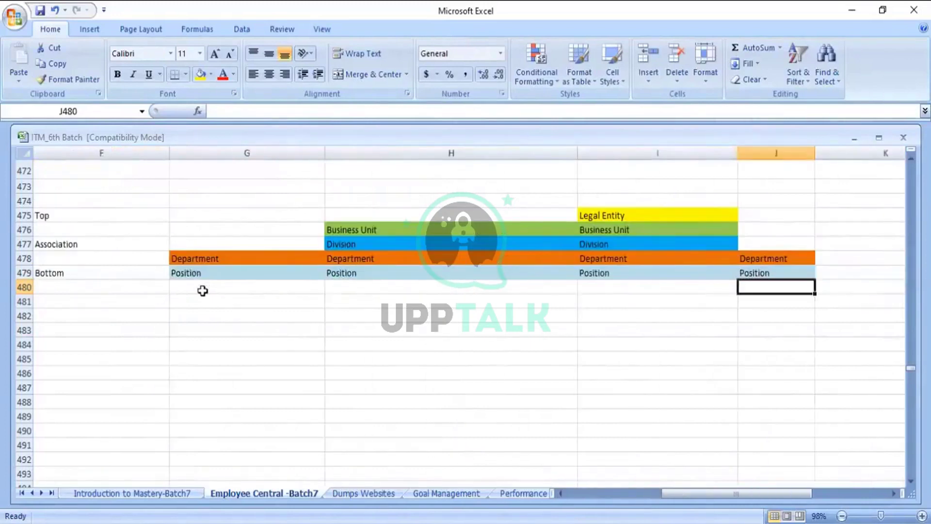
left_click(497, 198)
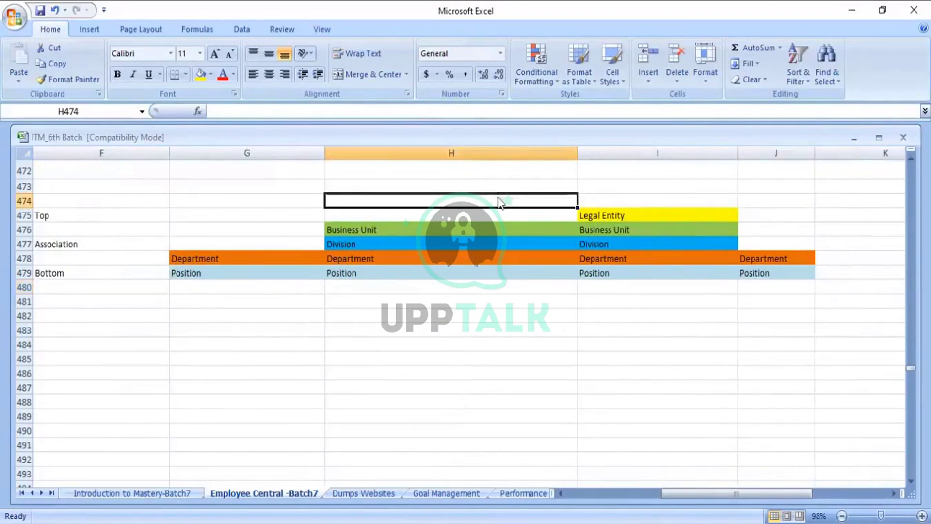
key("shift+Right")
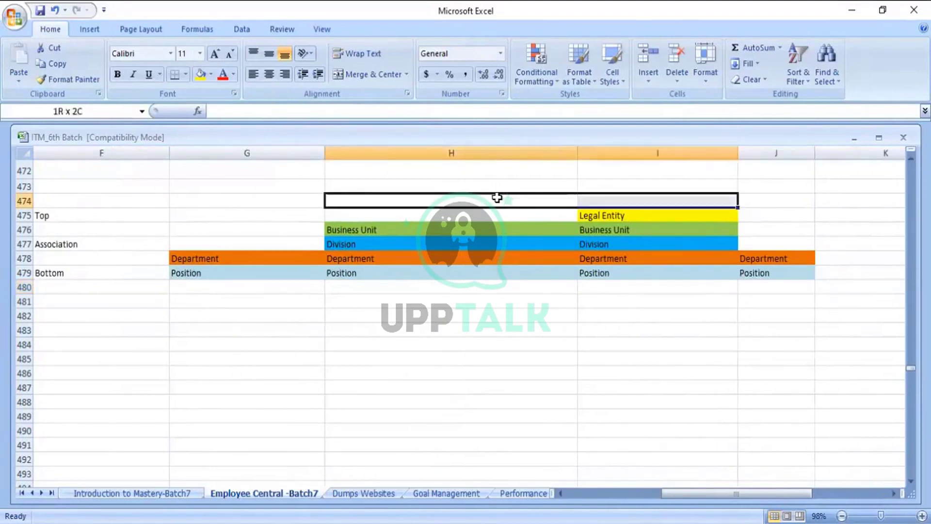
left_click(370, 76)
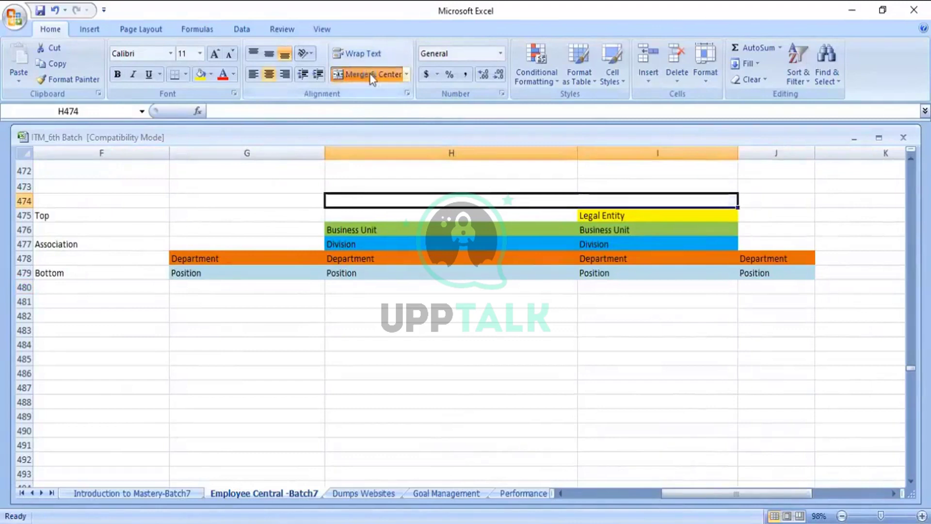
type("COMPANY STRUCTURE OVERVIEW")
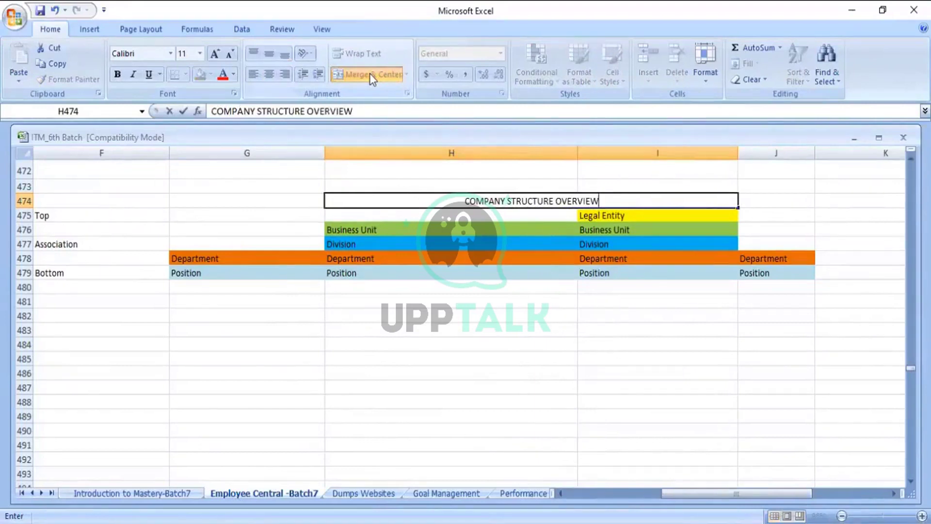
left_click(503, 305)
Fill the merged COMPANY STRUCTURE OVERVIEW title cell with the standard Purple color.
left_click(477, 205)
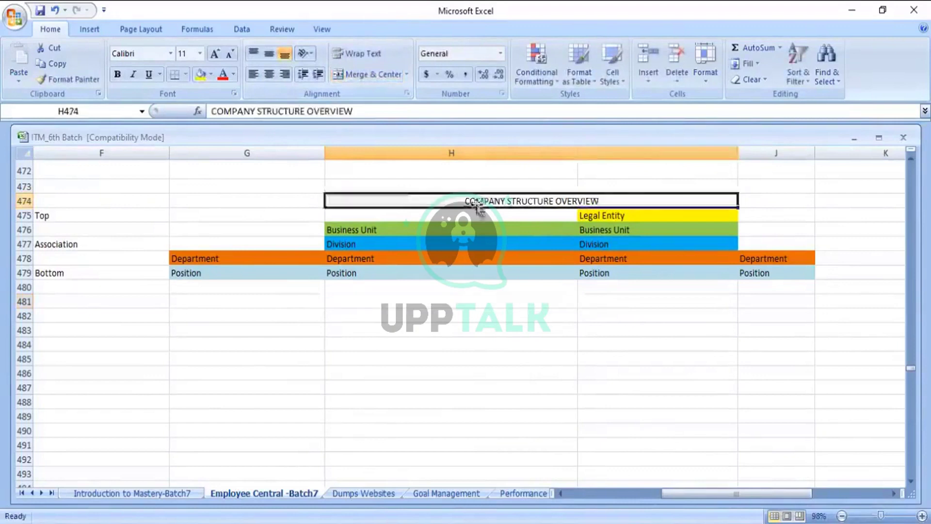
left_click(210, 75)
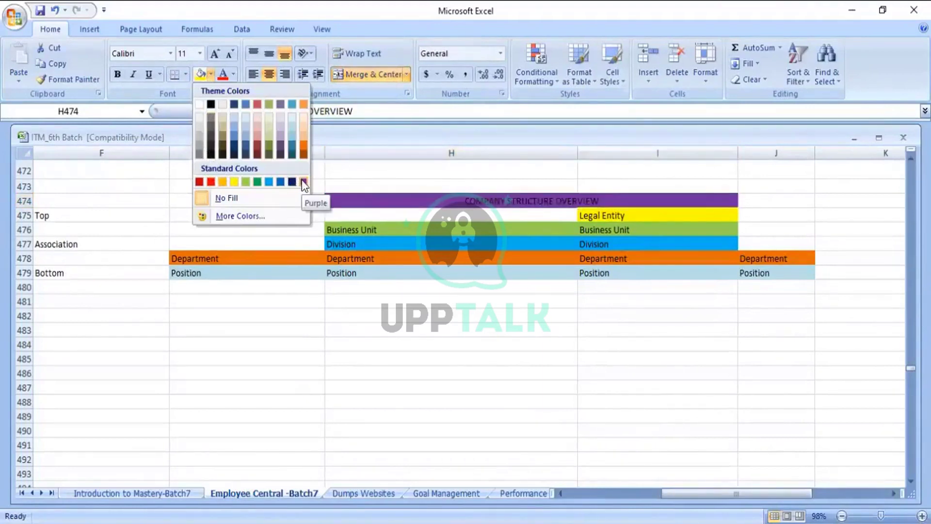
left_click(381, 386)
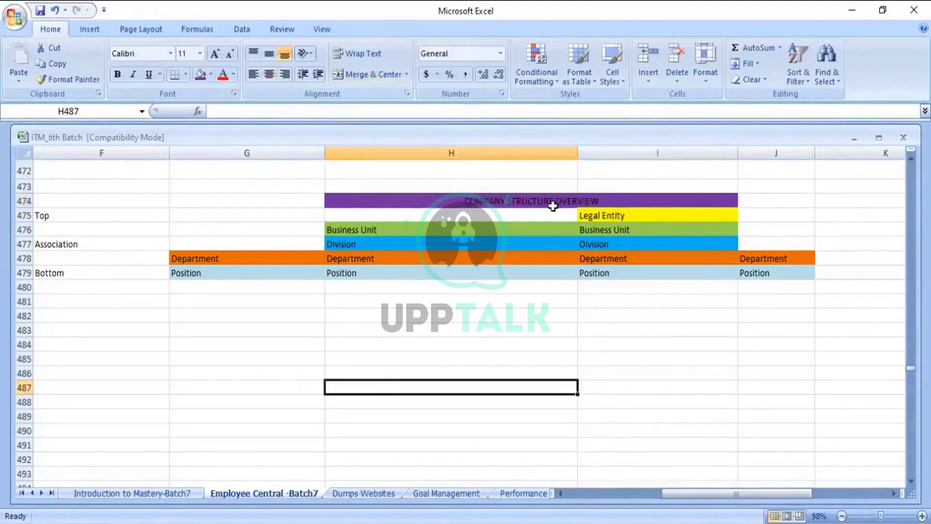
Apply a Thick Box Border to the Legal Entity cell I475.
left_click(636, 215)
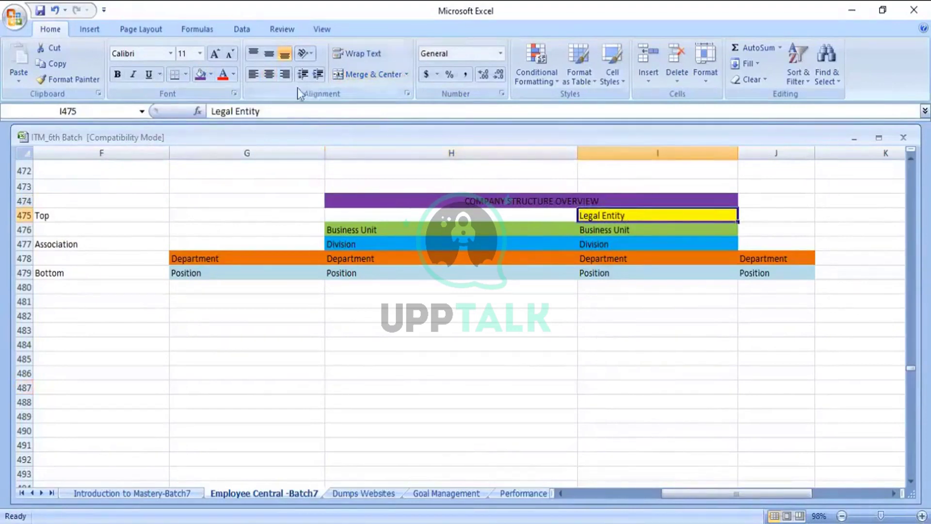
left_click(186, 76)
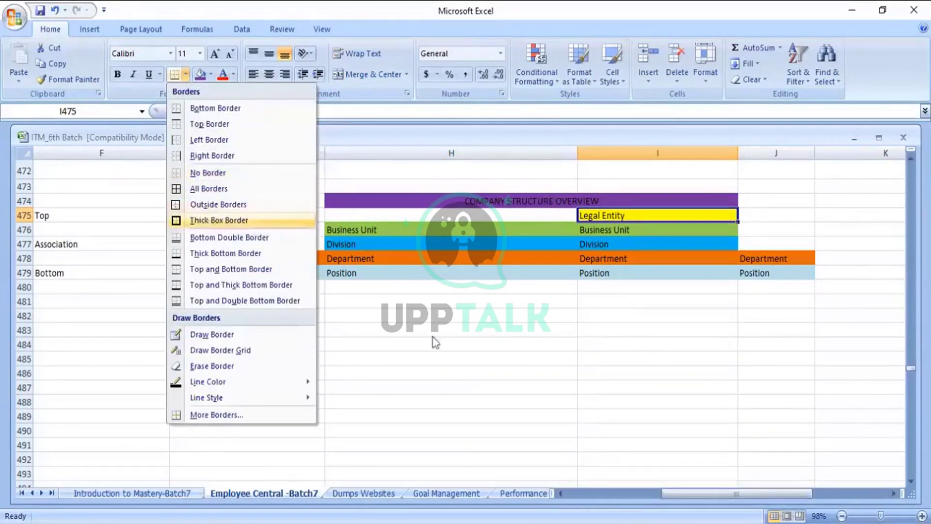
left_click(208, 220)
left_click(432, 332)
Apply All Borders to the two Business Unit cells H476:I476 in the company structure table.
left_click(405, 231)
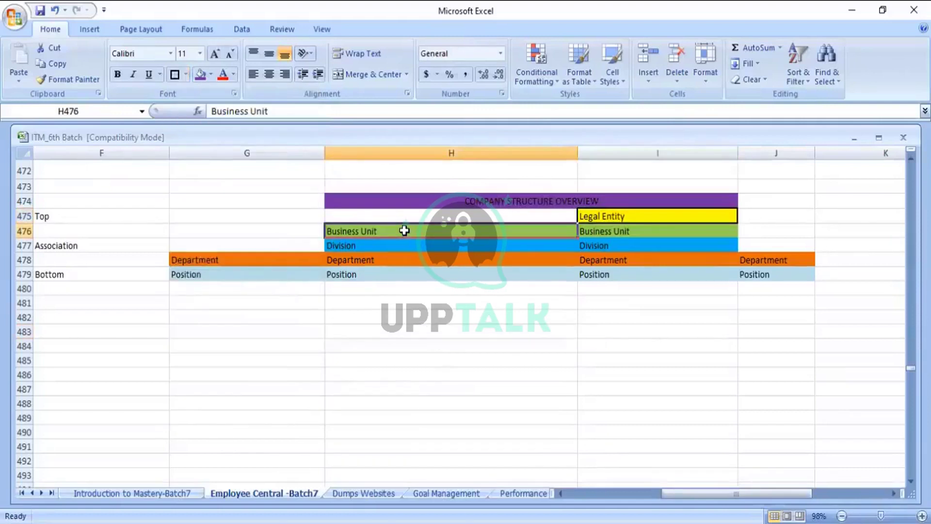
key("shift+Right")
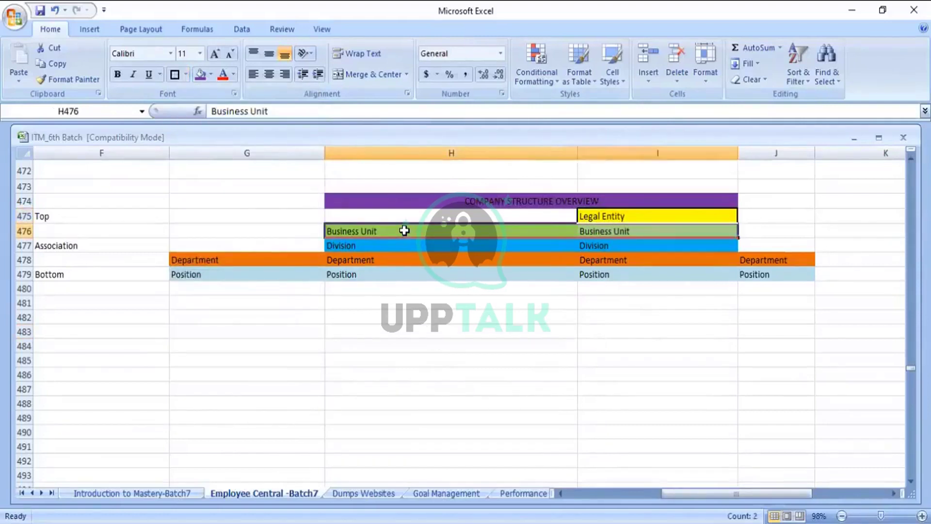
left_click(187, 75)
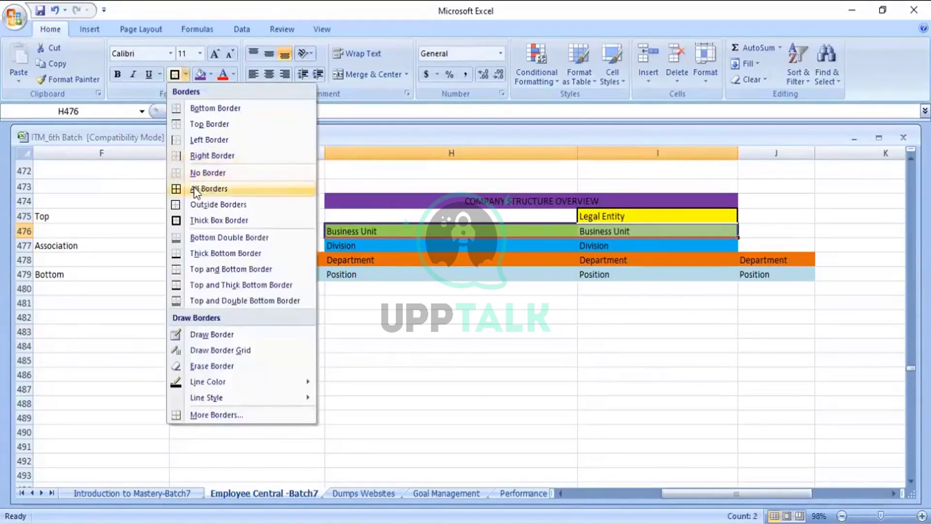
left_click(195, 188)
left_click(382, 343)
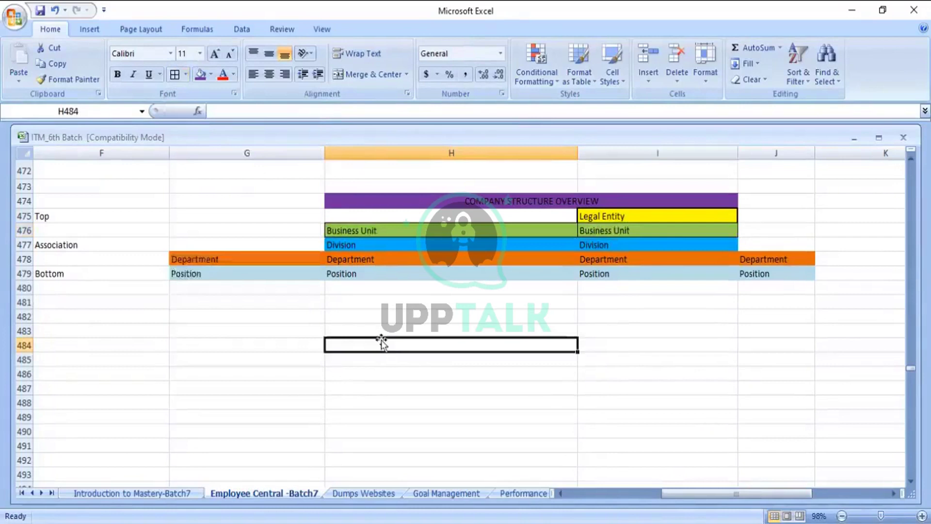
Apply All Borders to the two Division cells H477:I477 in the company structure table.
left_click(404, 233)
left_click(393, 252)
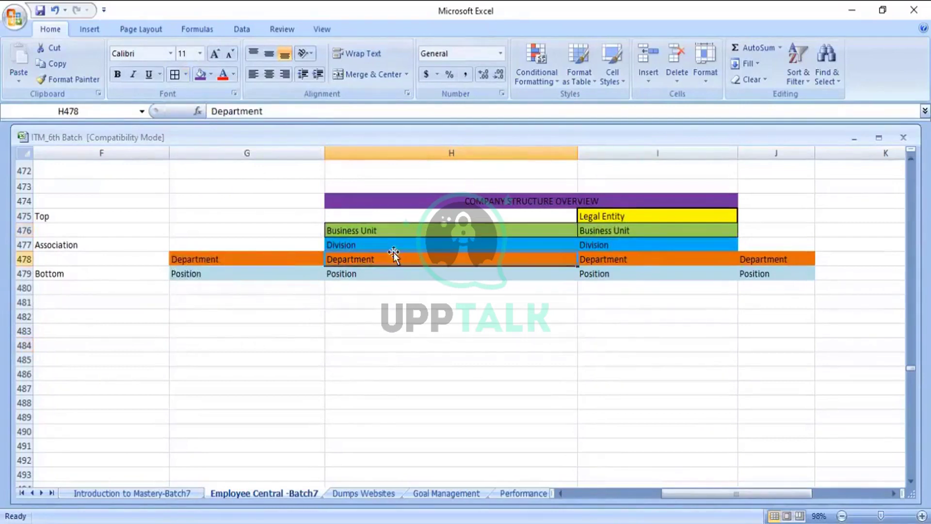
left_click(381, 246)
key("shift+Right")
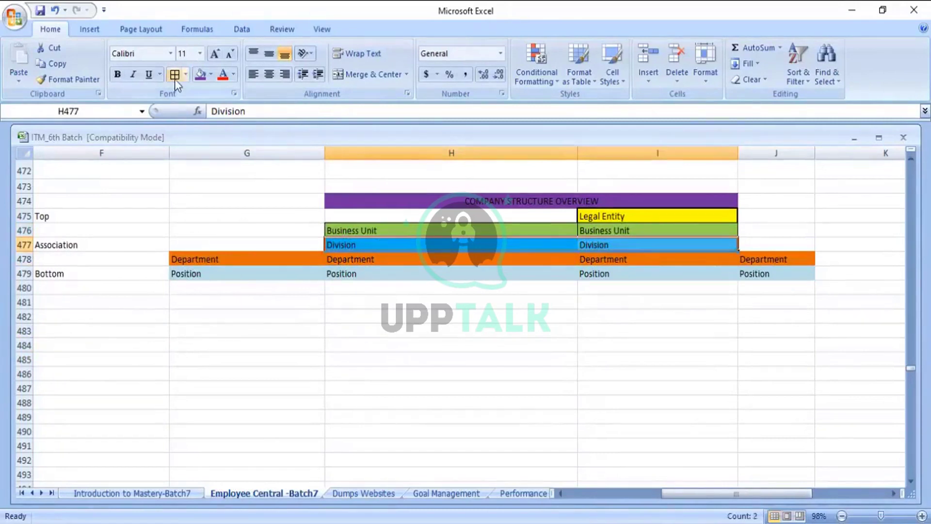
left_click(275, 299)
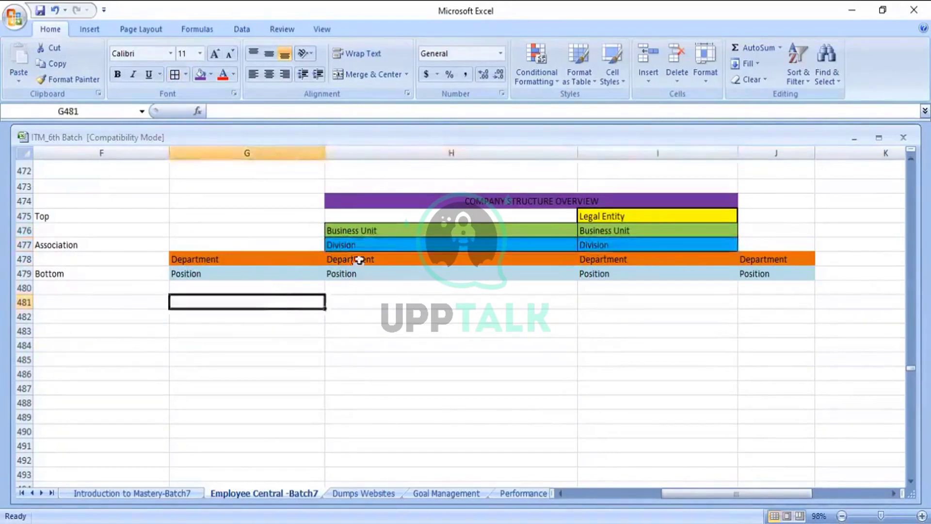
Apply All Borders to the four Department cells G478:J478 of the company structure table.
left_click(263, 259)
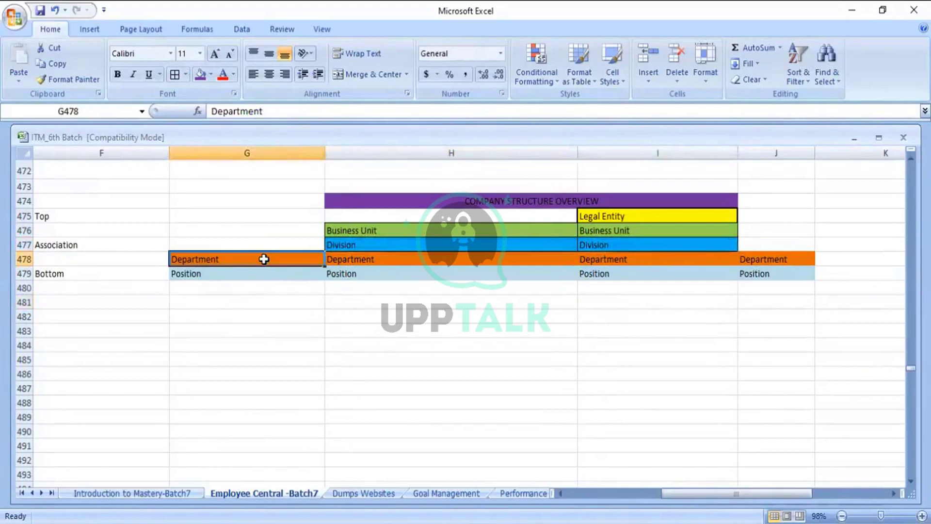
key("shift+Right")
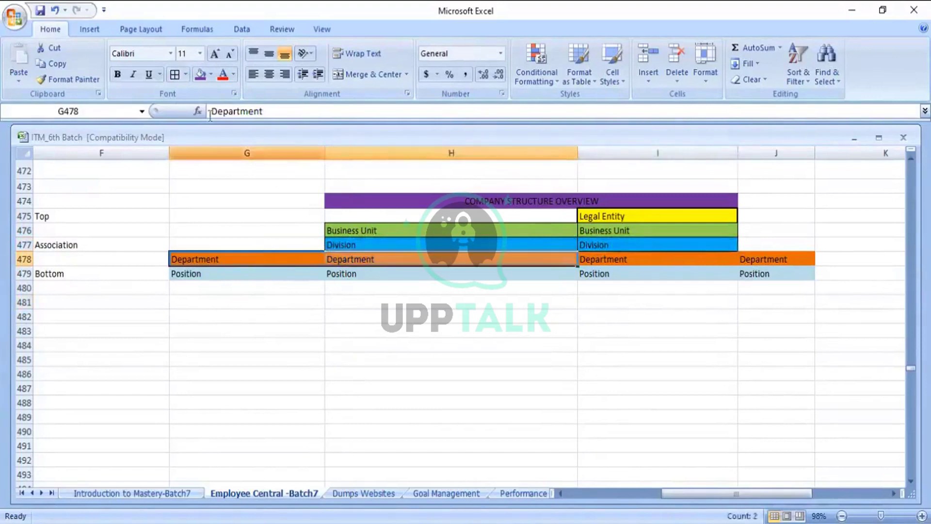
left_click(175, 74)
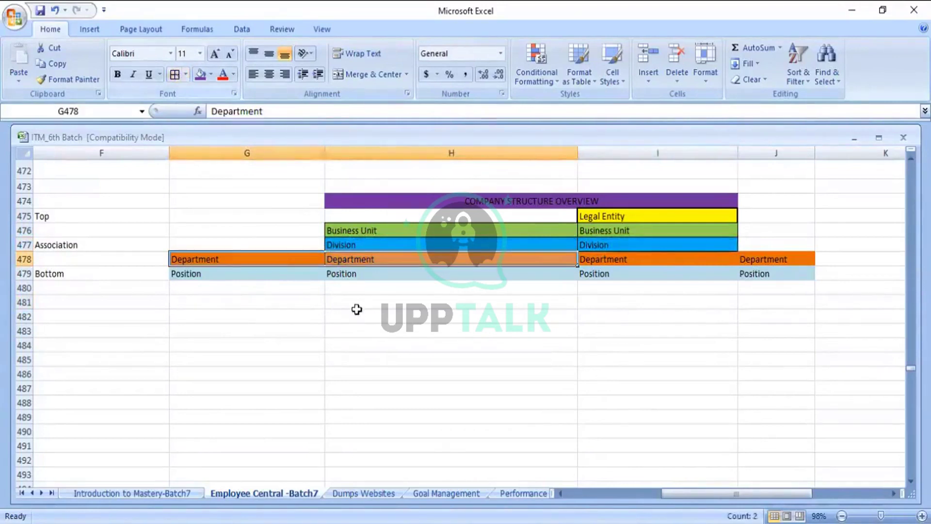
left_click(647, 254)
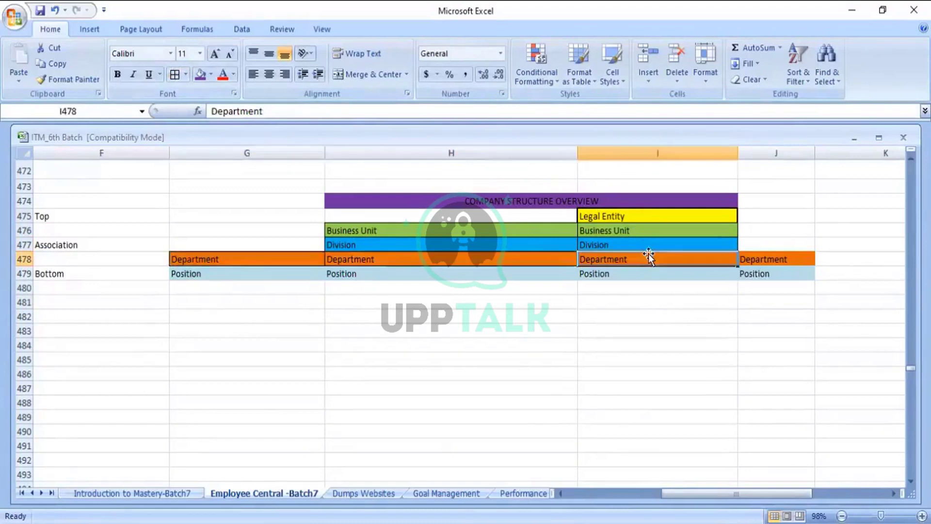
key("shift+Right")
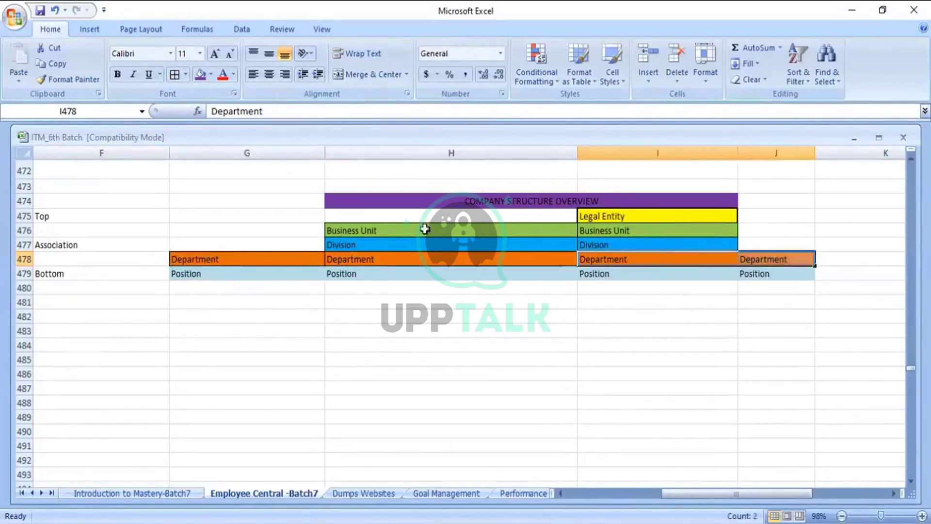
left_click(173, 74)
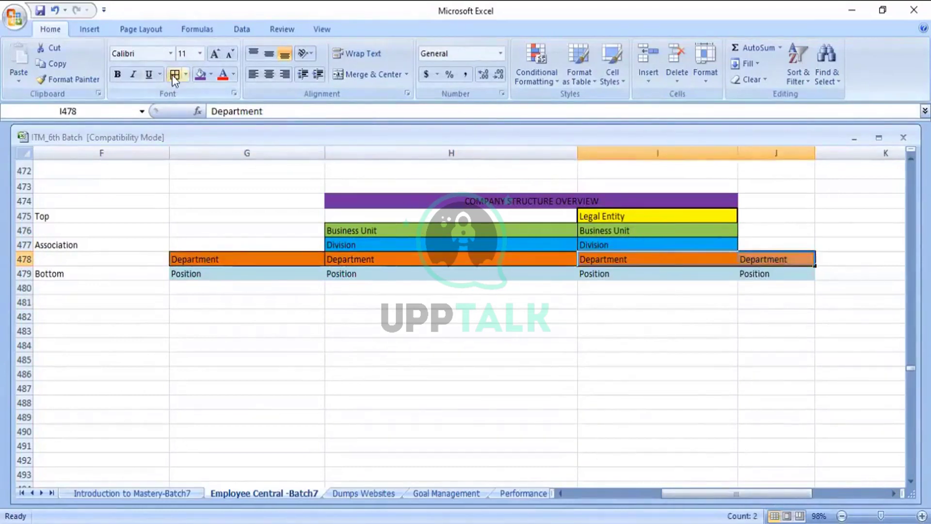
left_click(276, 284)
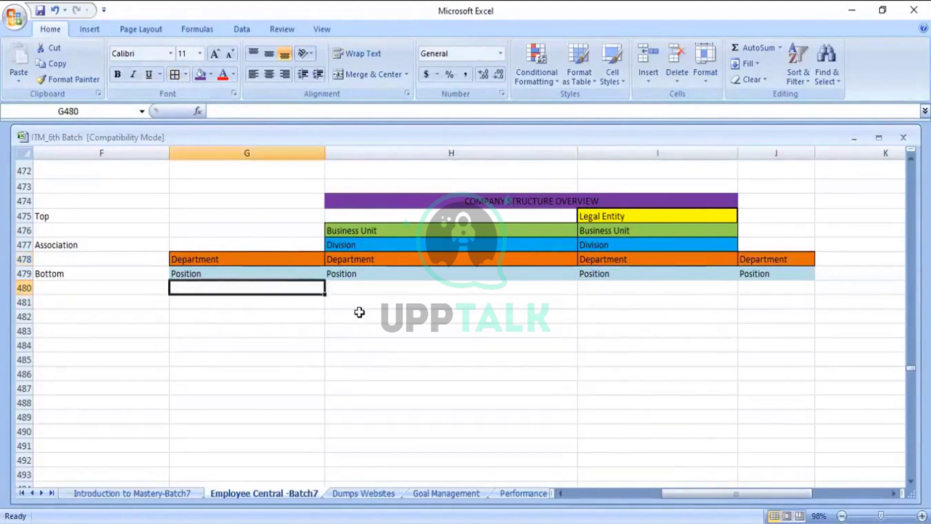
Apply All Borders to the four Position cells G479:J479 in the table's last row.
left_click(222, 274)
key("shift+Right")
key("shift+Right")
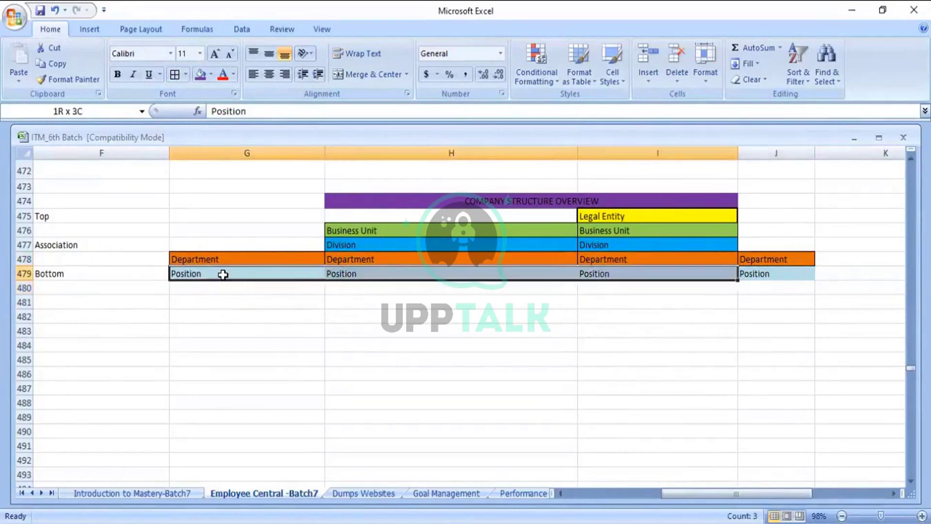
key("shift+Right")
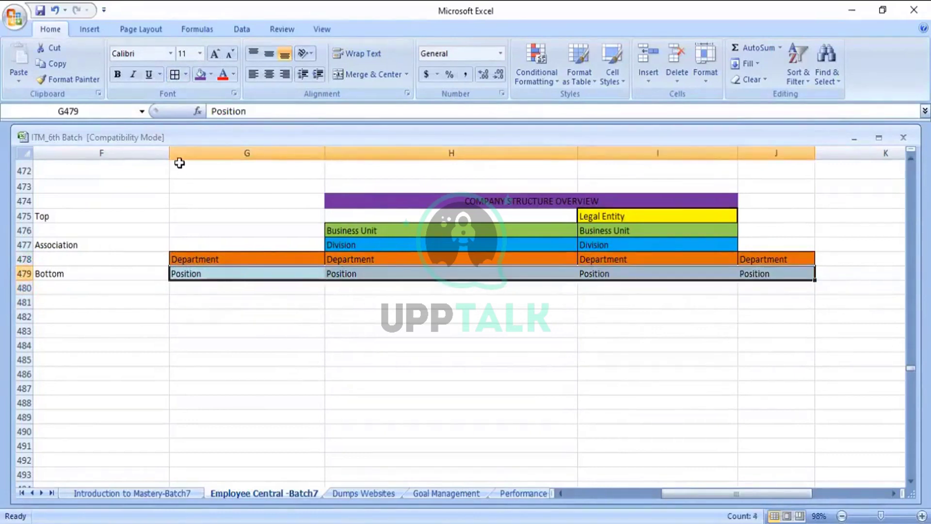
left_click(171, 79)
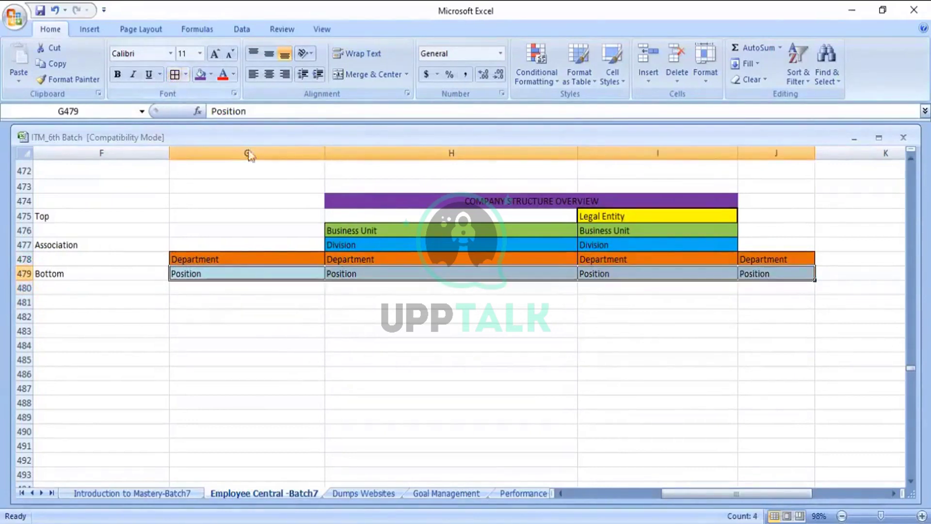
left_click(444, 331)
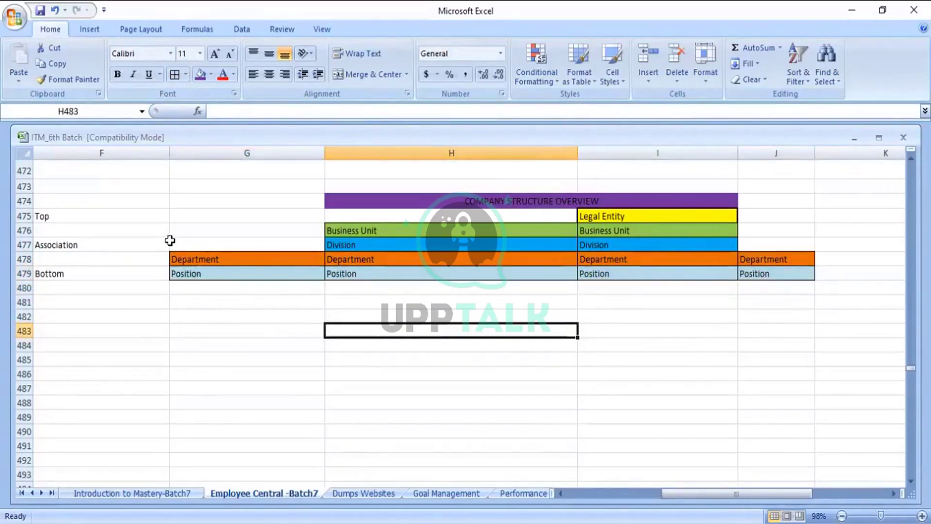
Examine how Position and Department relate to Division, Business Unit and Legal Entity in the company structure table.
left_click(607, 221)
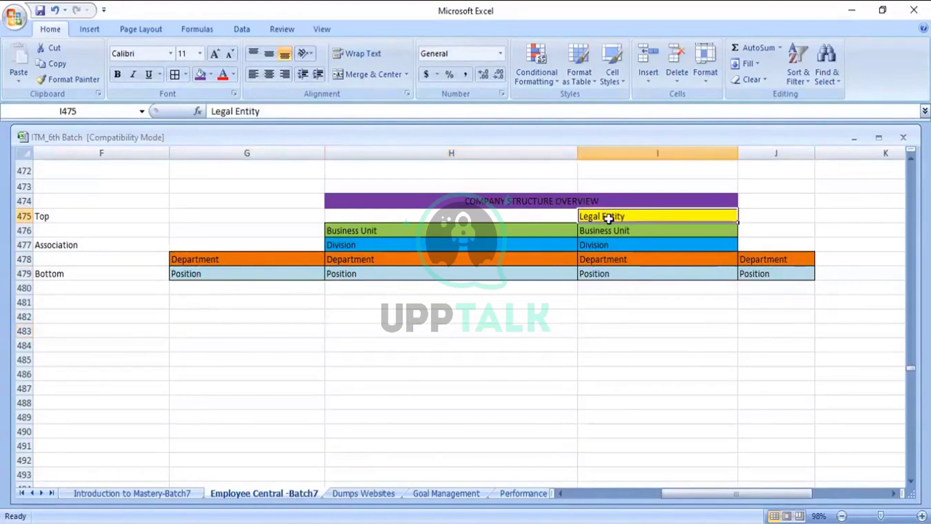
left_click(69, 274)
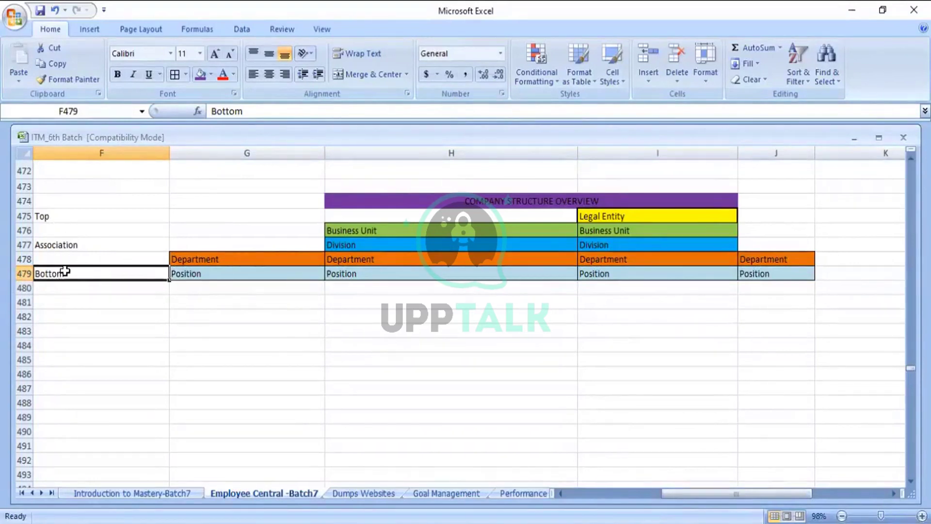
left_click(207, 258)
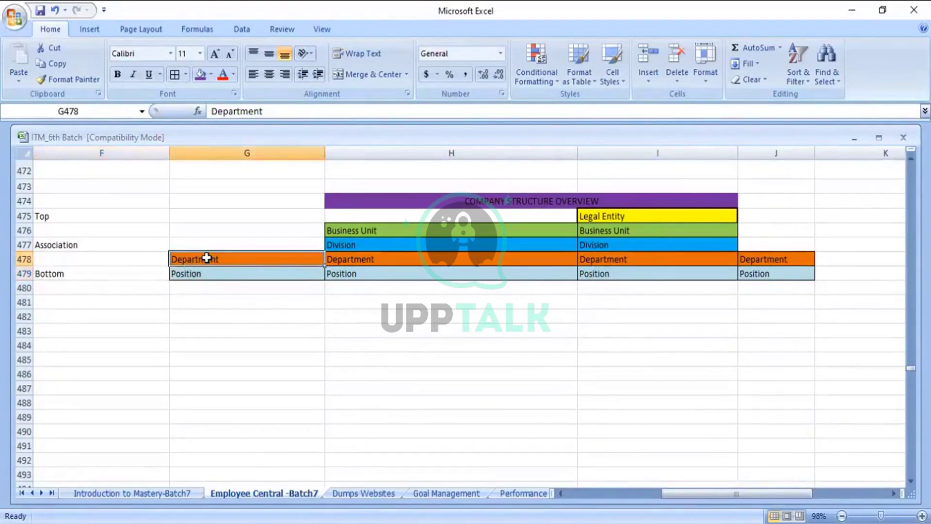
left_click(202, 274)
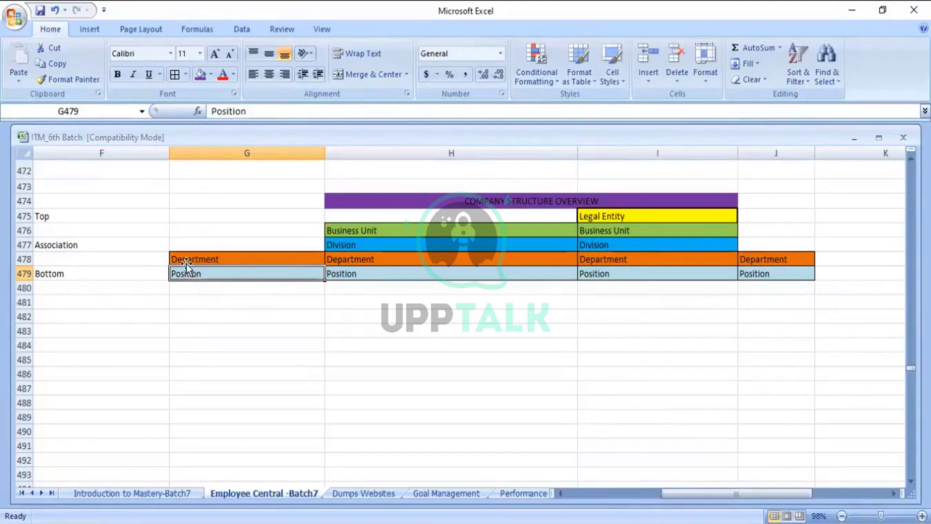
left_click(247, 261)
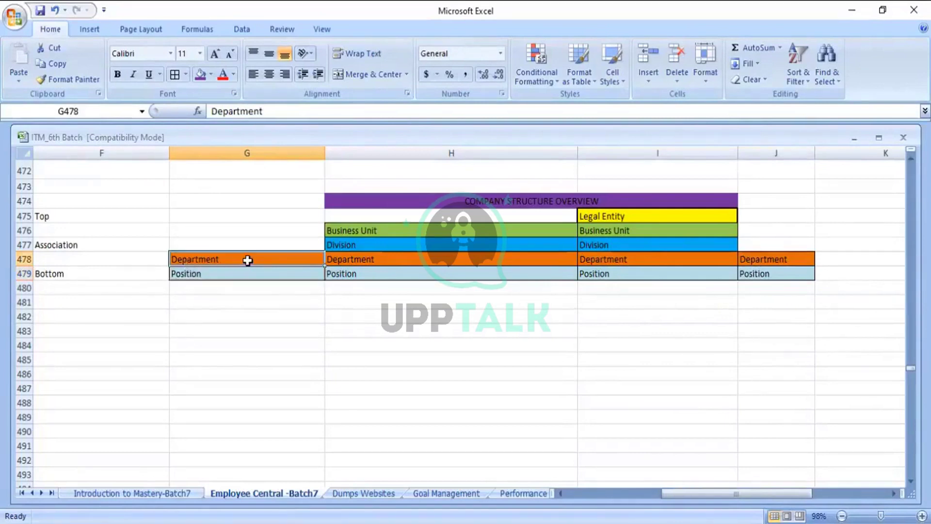
left_click(346, 243)
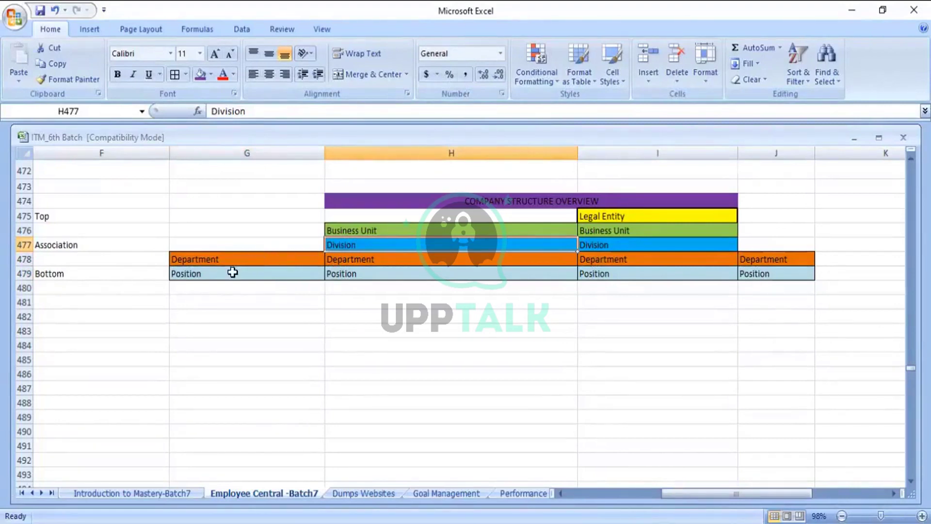
left_click(207, 258)
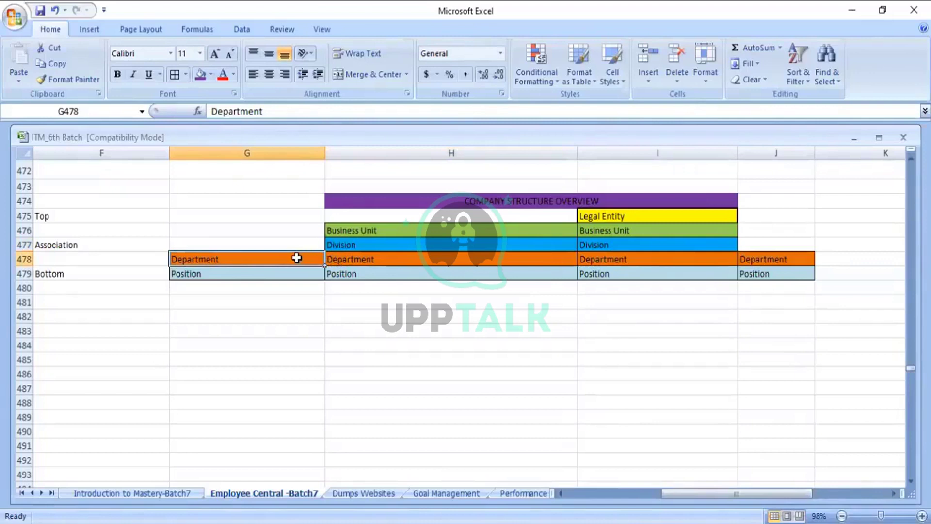
left_click(342, 244)
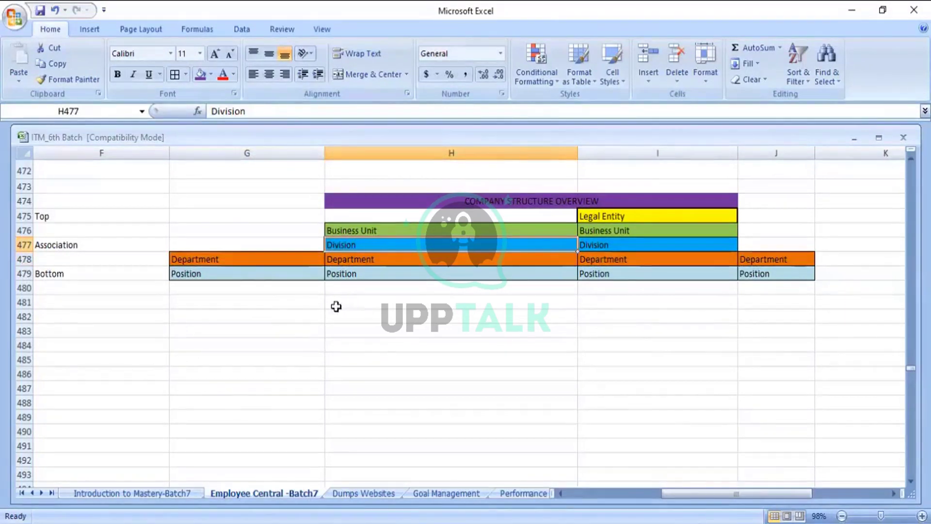
left_click(234, 261)
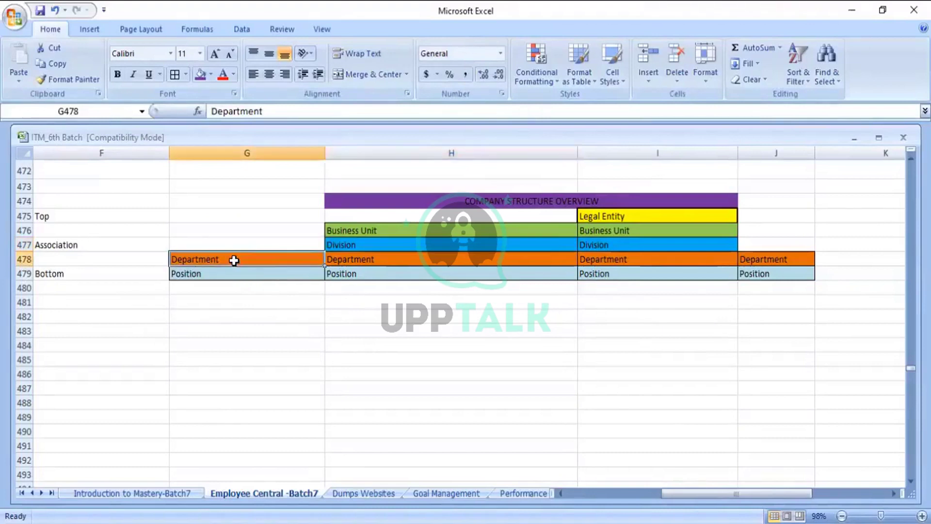
left_click(357, 230)
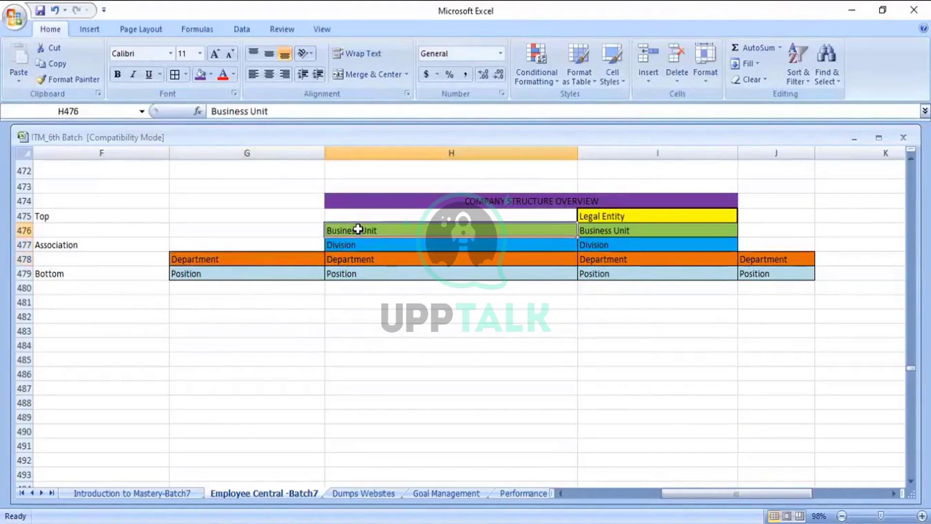
left_click(276, 258)
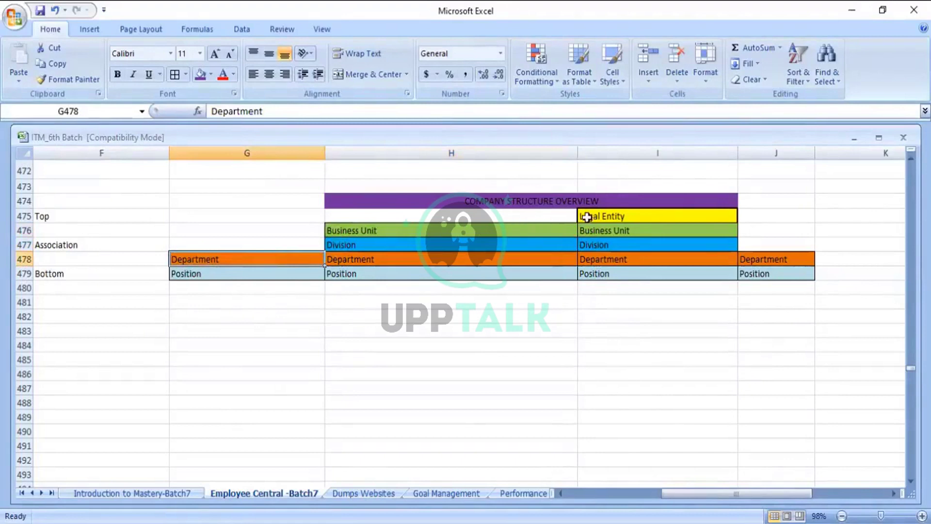
left_click(587, 216)
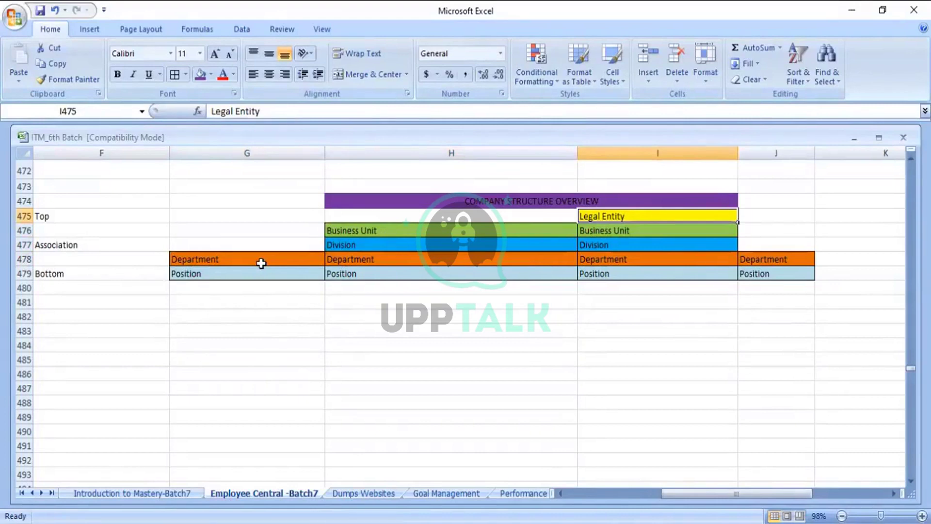
Compare the bottom-to-top association notes in column B with the Department and Legal Entity cells of the structure table.
scroll(261, 264, "left", 5)
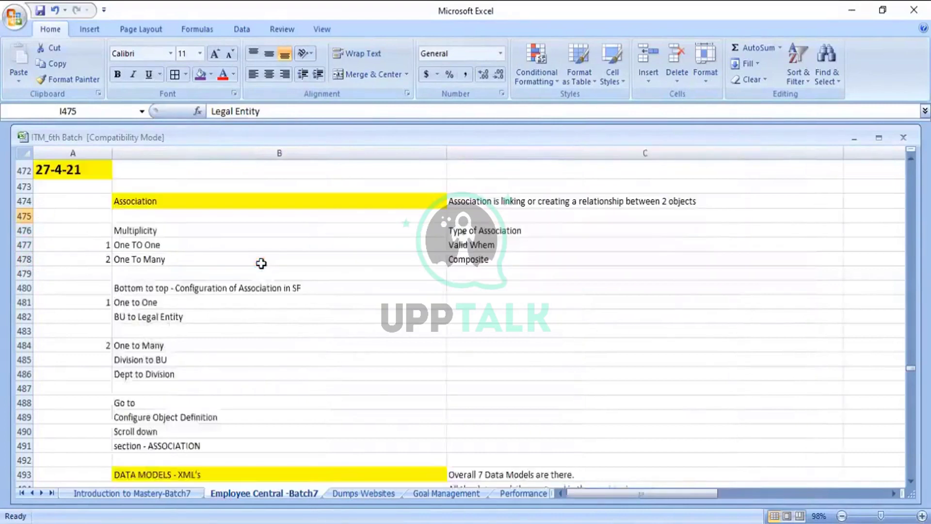
left_click(344, 281)
key("Right")
key("Right")
key("Right")
key("Right")
key("Right")
key("Right")
key("Right")
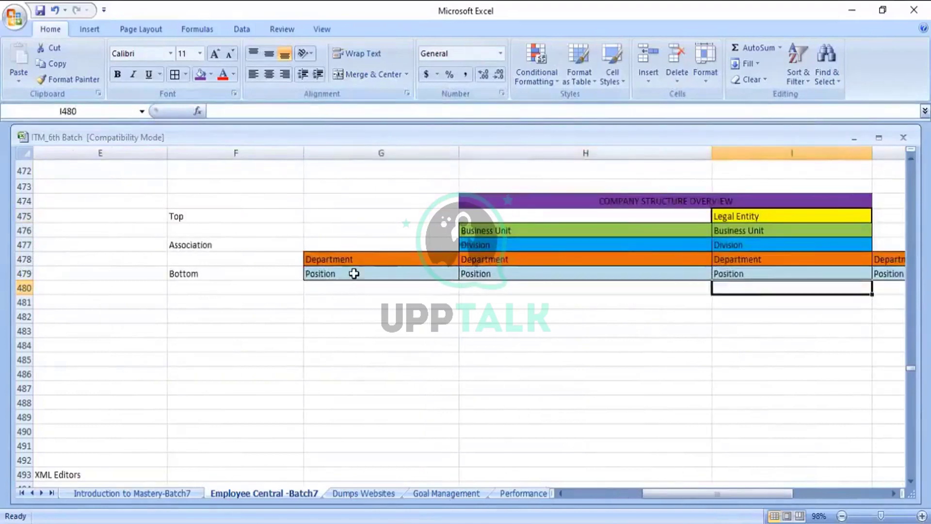
left_click(368, 259)
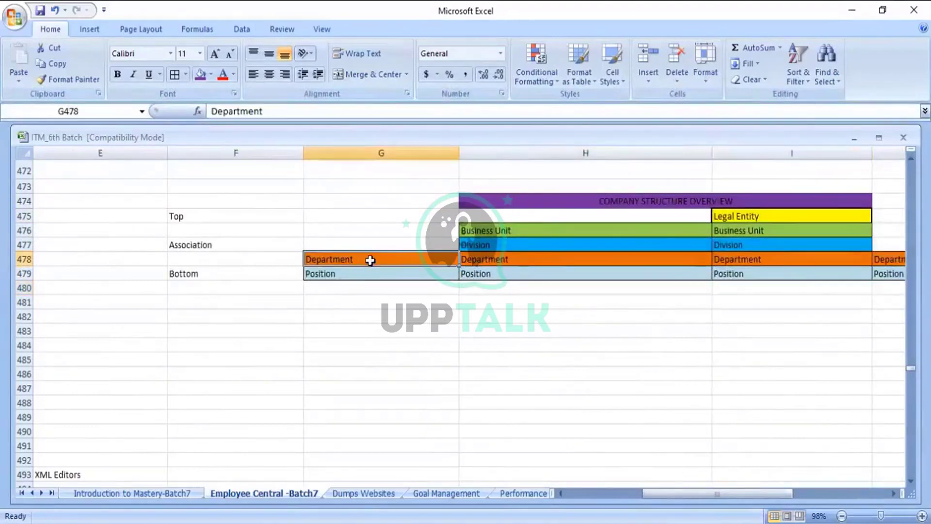
left_click(750, 216)
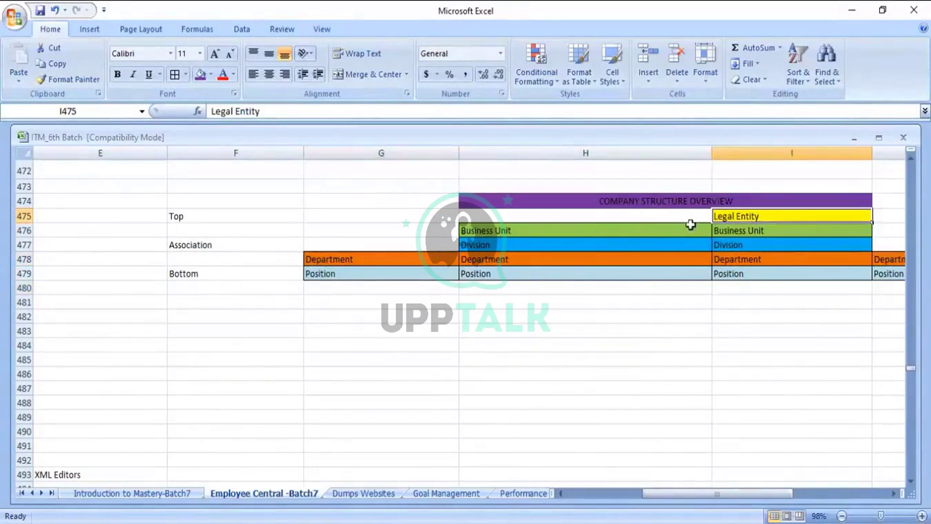